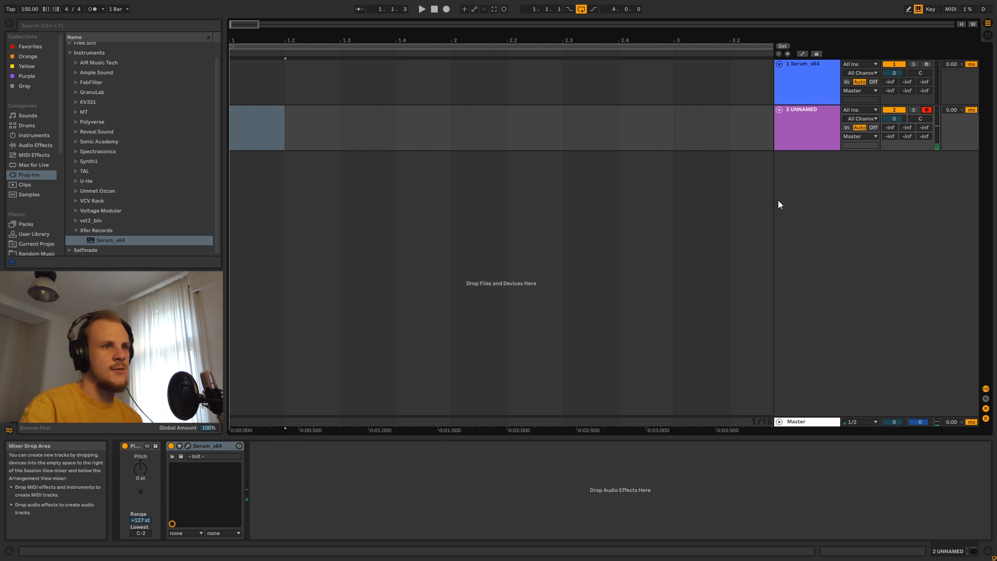
Open the Serum instrument on track 1 and examine the curves and modulation targets of LFO 1, LFO 2 and LFO 3.
{"action": "left_click", "coordinate": [808, 93]}
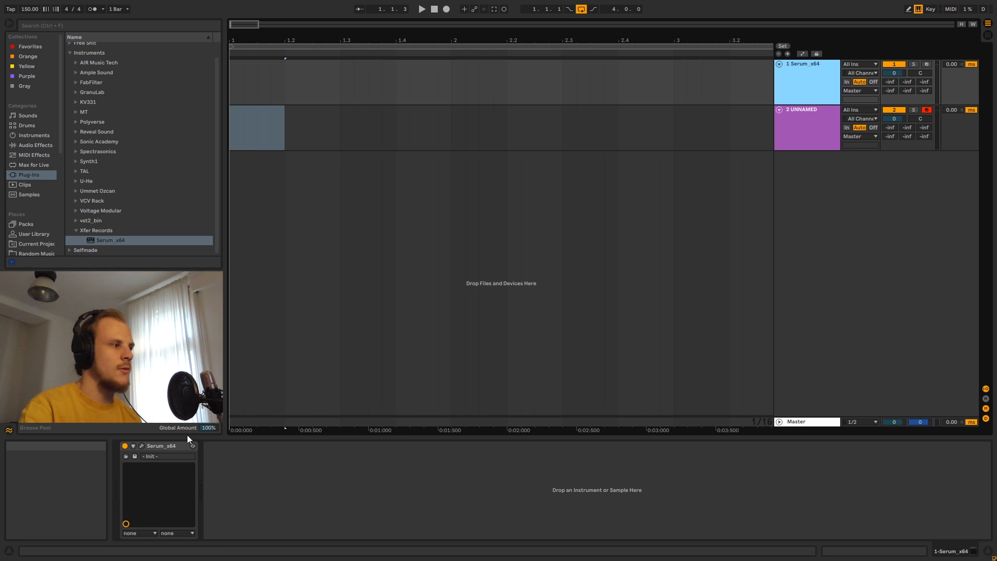
{"action": "left_click", "coordinate": [142, 447]}
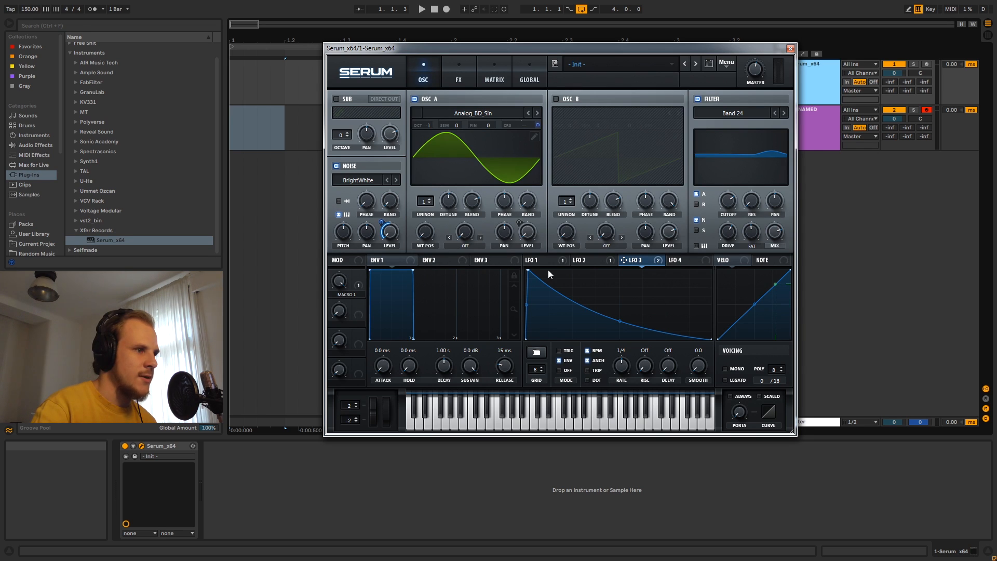
{"action": "left_click", "coordinate": [539, 260]}
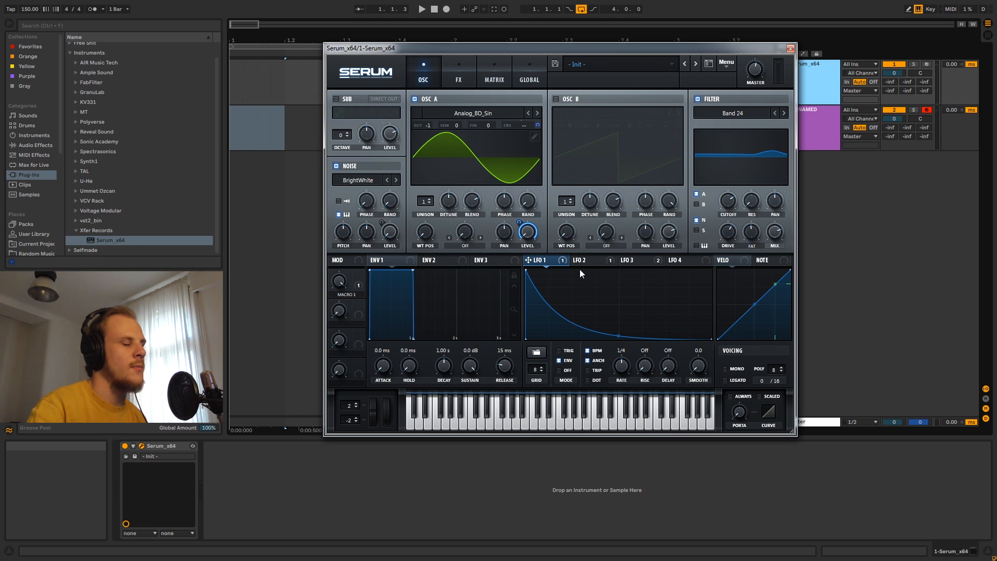
{"action": "left_click", "coordinate": [641, 262]}
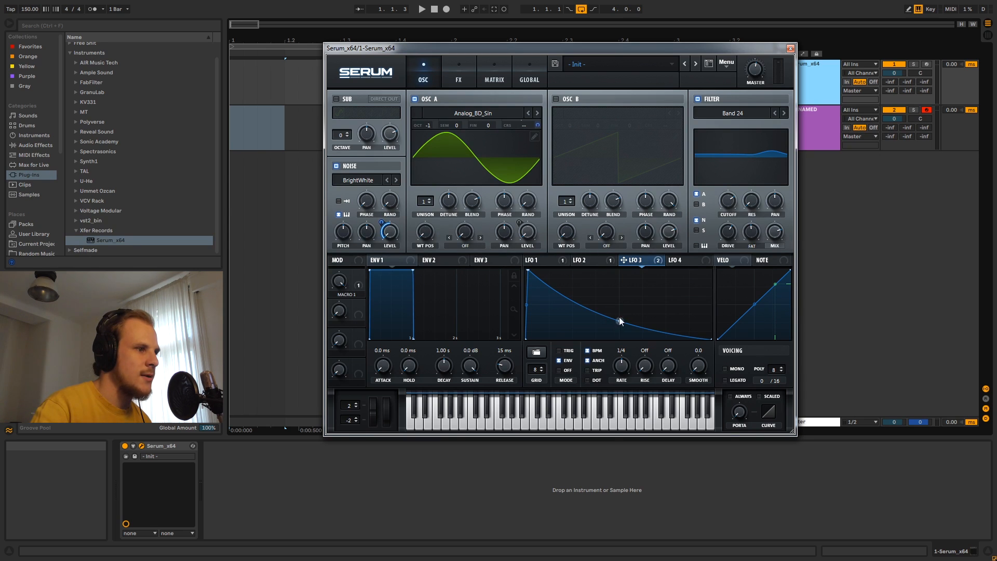
{"action": "left_click", "coordinate": [547, 262]}
{"action": "left_click", "coordinate": [646, 264]}
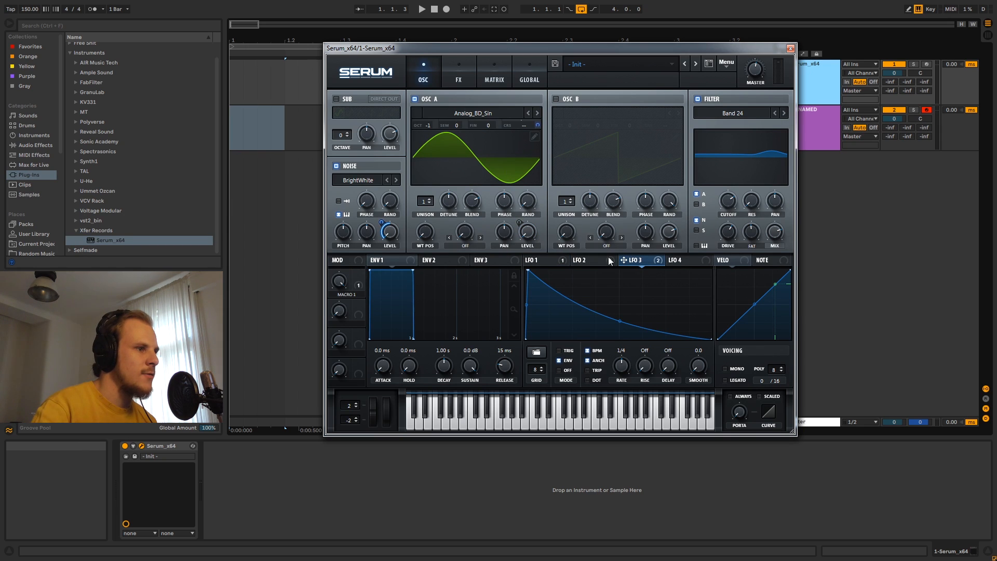
{"action": "left_click", "coordinate": [588, 258]}
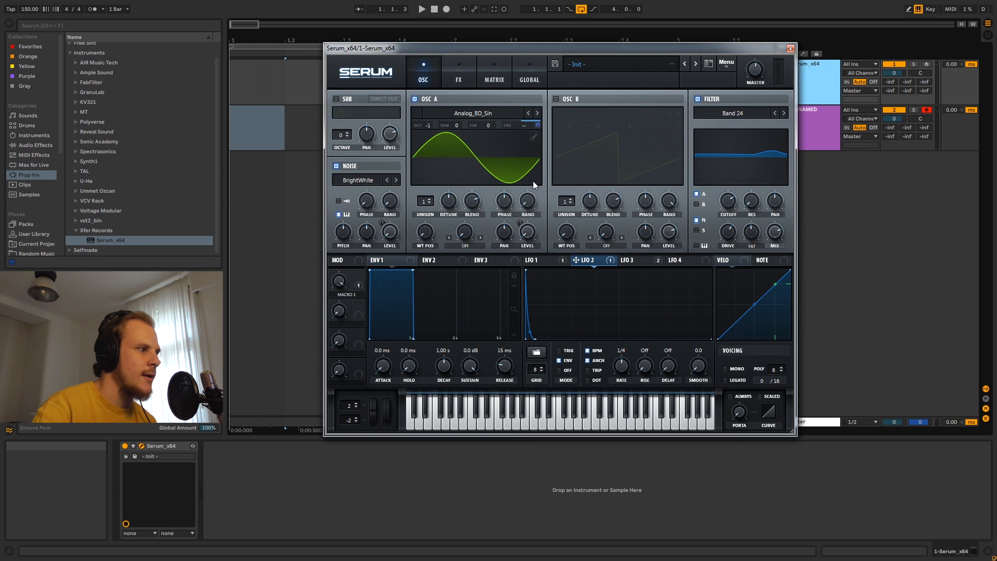
{"action": "left_click_drag", "start_coordinate": [340, 281], "coordinate": [348, 257]}
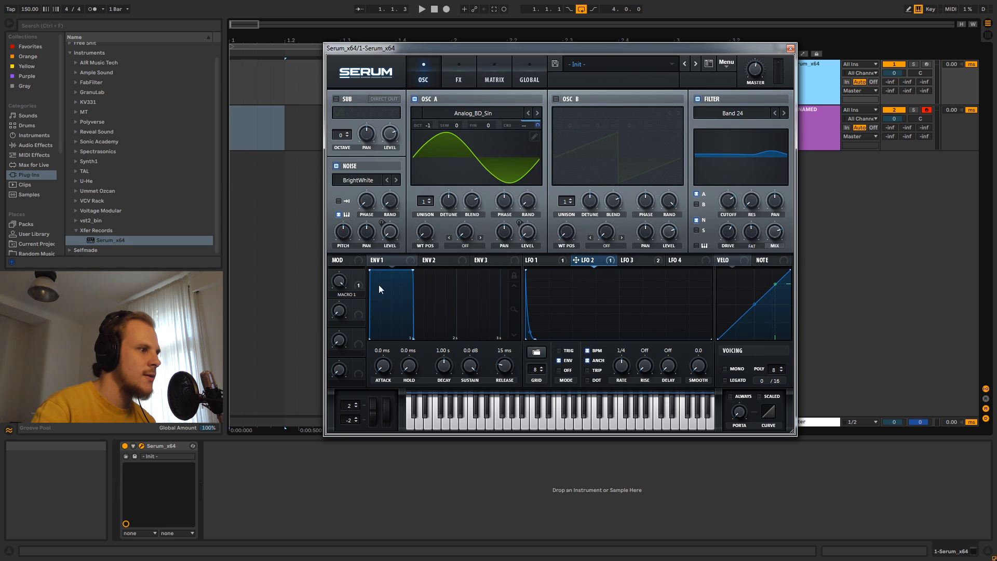
{"action": "left_click", "coordinate": [635, 263]}
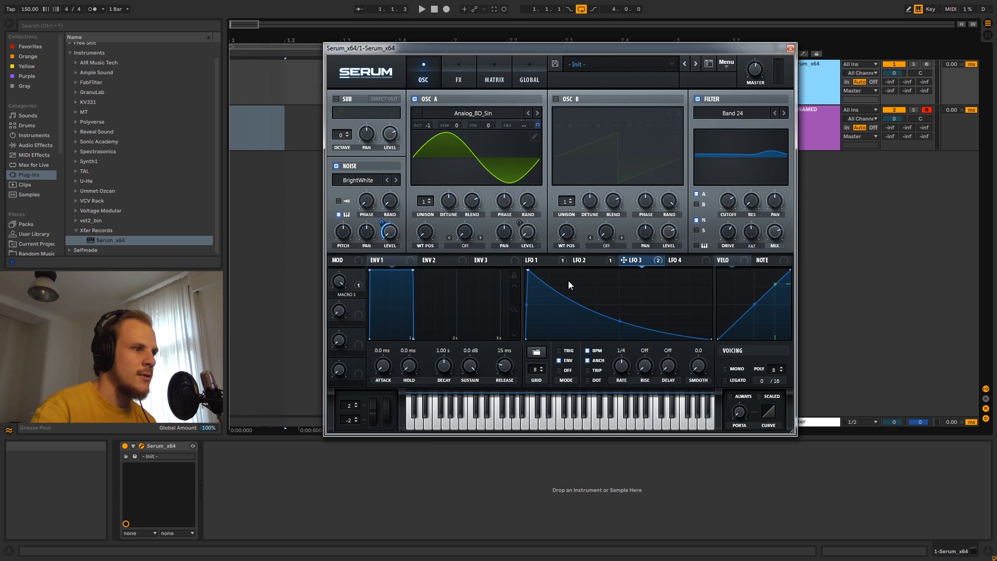
{"action": "left_click", "coordinate": [535, 261]}
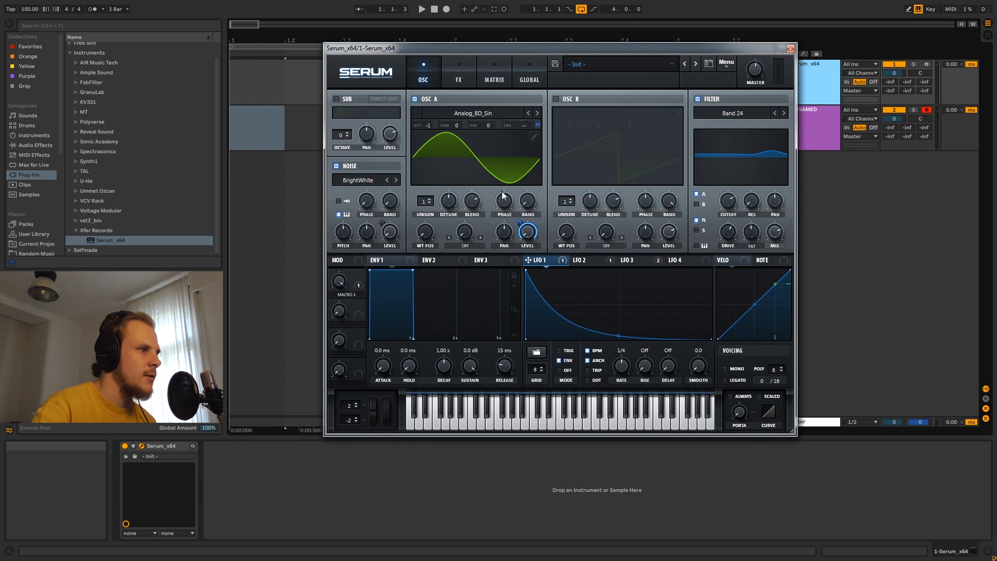
{"action": "left_click", "coordinate": [633, 260]}
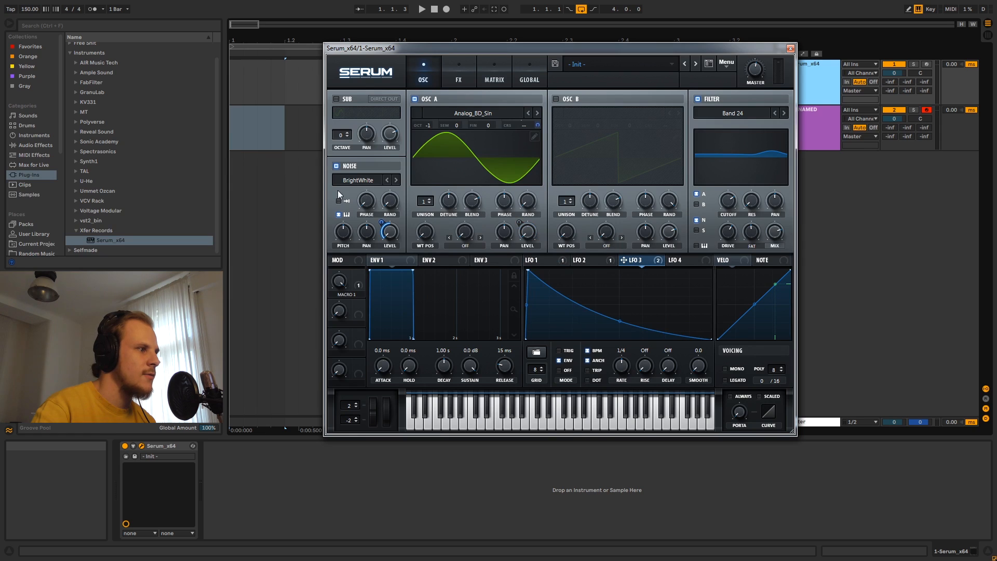
{"action": "left_click", "coordinate": [580, 260]}
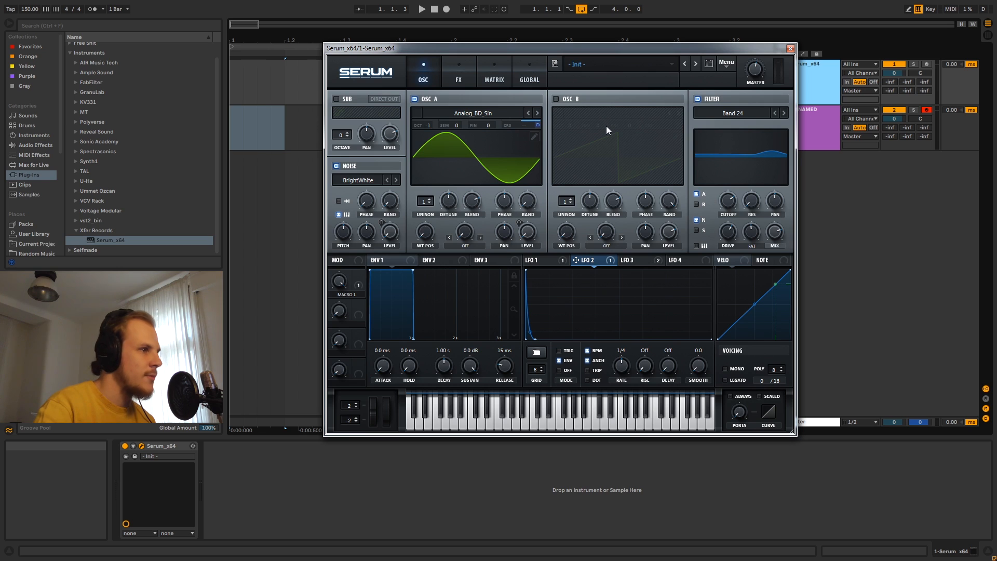
Arm the Serum track and compare the sound with the Band 24 filter bypassed and enabled, leaving the filter on.
{"action": "left_click", "coordinate": [698, 99]}
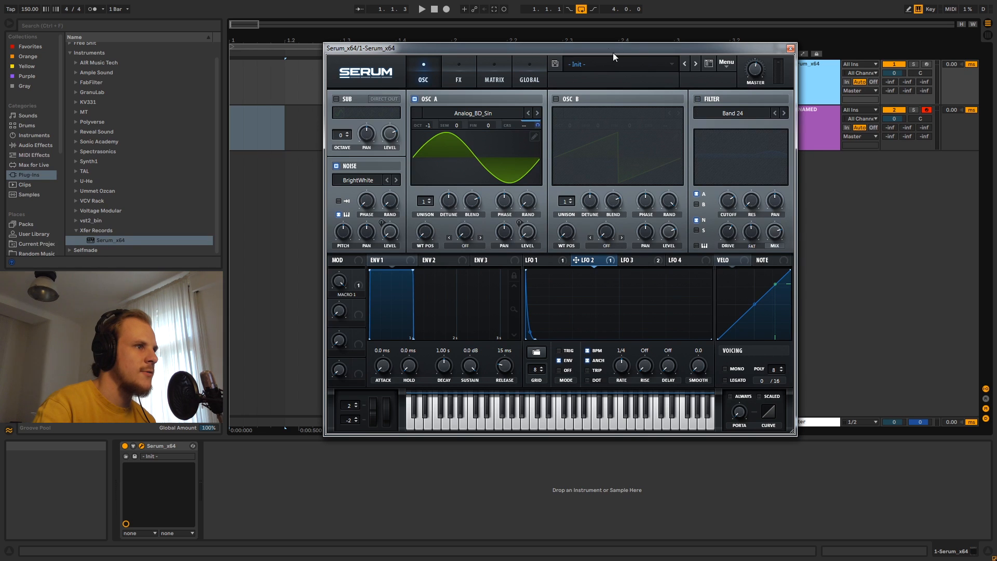
{"action": "left_click", "coordinate": [927, 64]}
{"action": "left_click", "coordinate": [698, 99]}
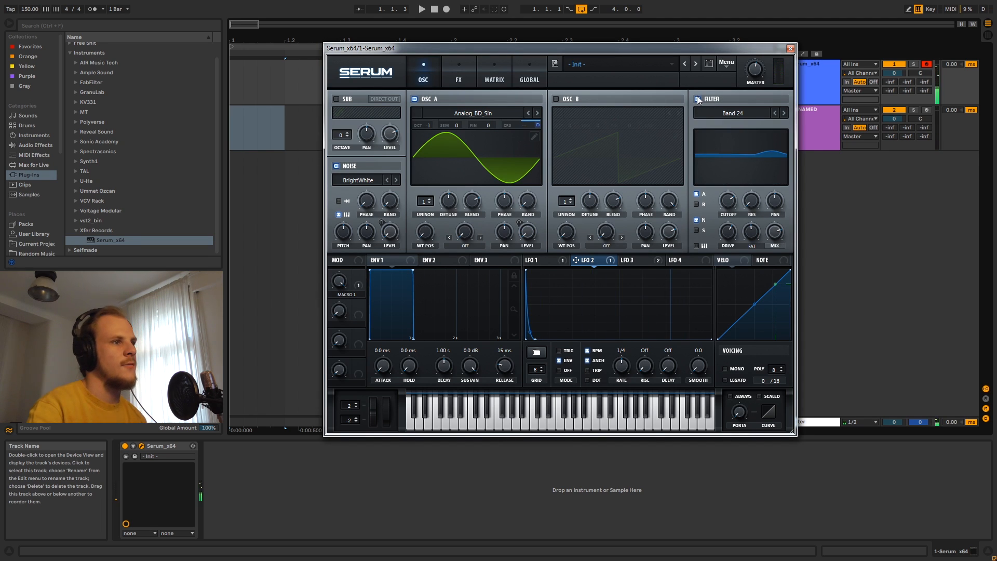
{"action": "left_click", "coordinate": [697, 99]}
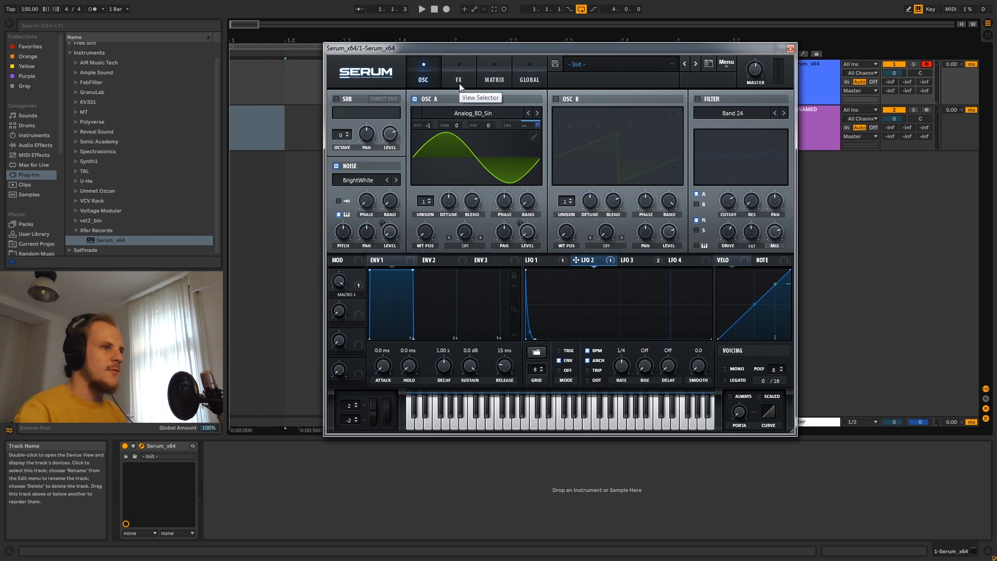
{"action": "left_click", "coordinate": [697, 99]}
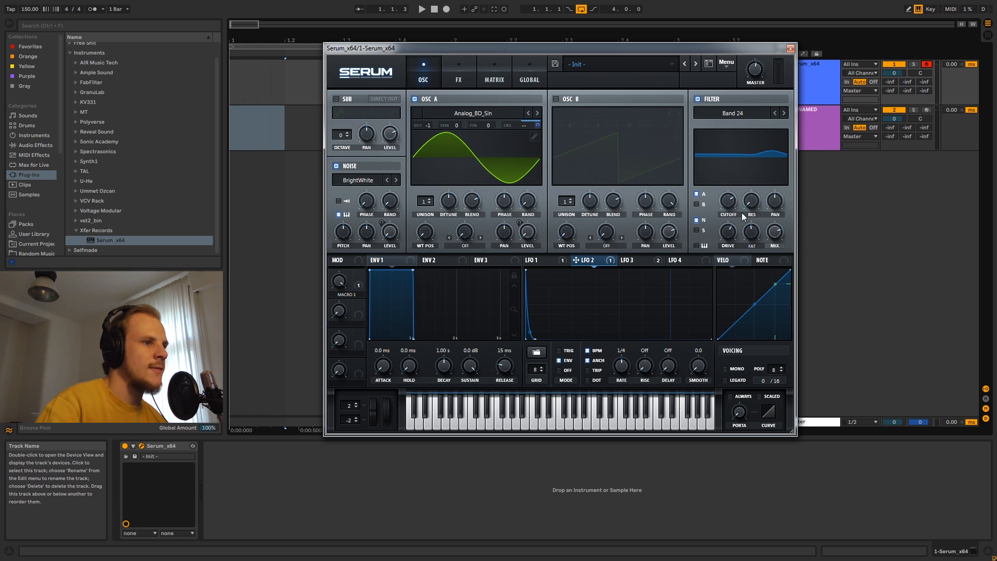
Raise the Tube distortion's drive moderately in Serum's effects, comparing it with the effect bypassed and with a much stronger drive.
{"action": "left_click", "coordinate": [459, 70]}
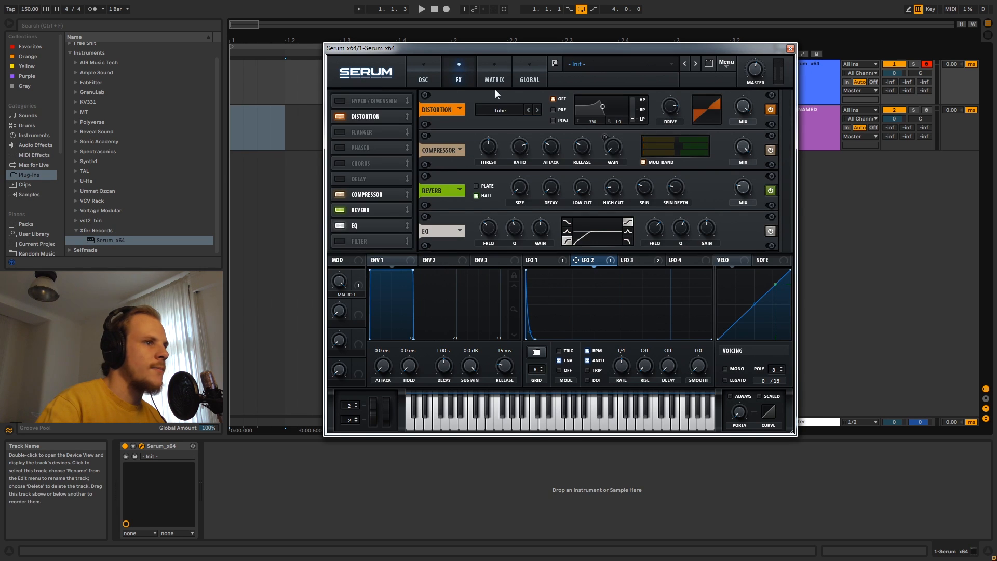
{"action": "left_click_drag", "start_coordinate": [674, 106], "coordinate": [674, 88]}
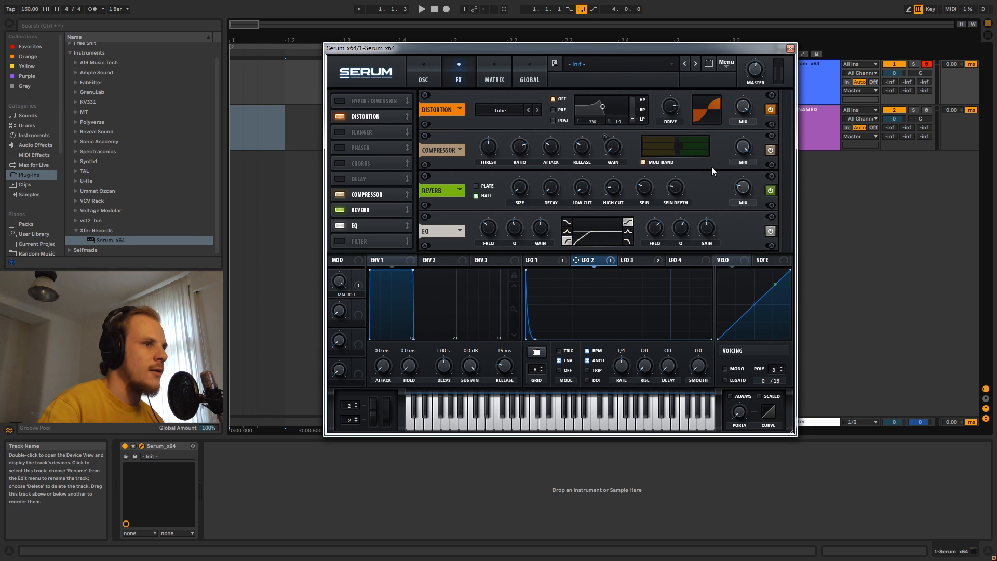
{"action": "left_click", "coordinate": [771, 109]}
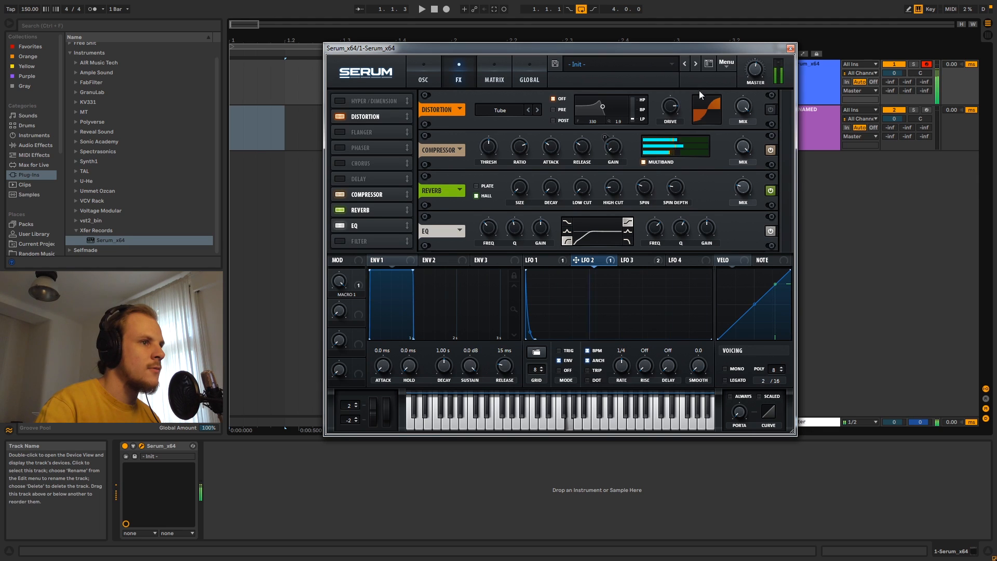
{"action": "left_click", "coordinate": [771, 109]}
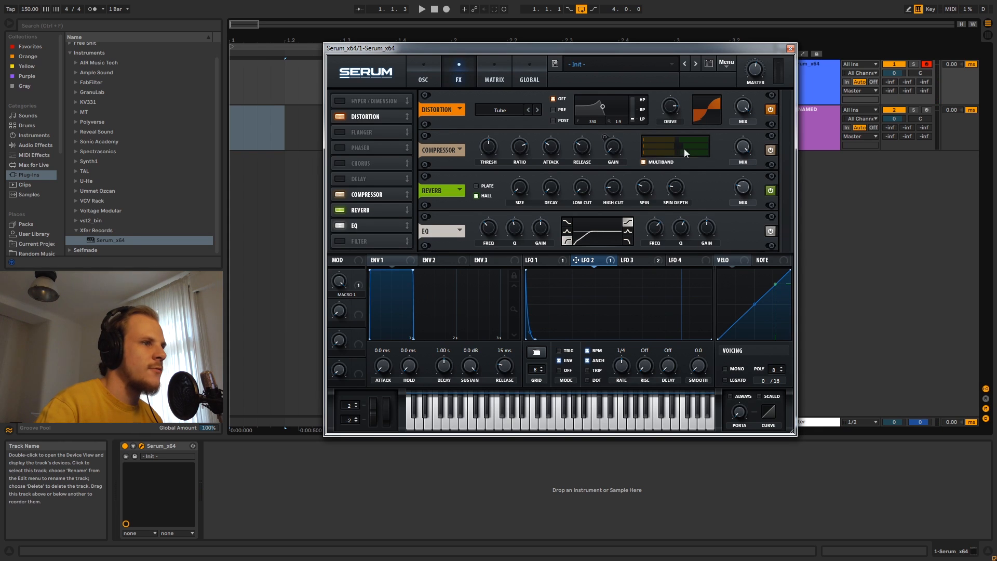
{"action": "left_click_drag", "start_coordinate": [673, 111], "coordinate": [680, 64]}
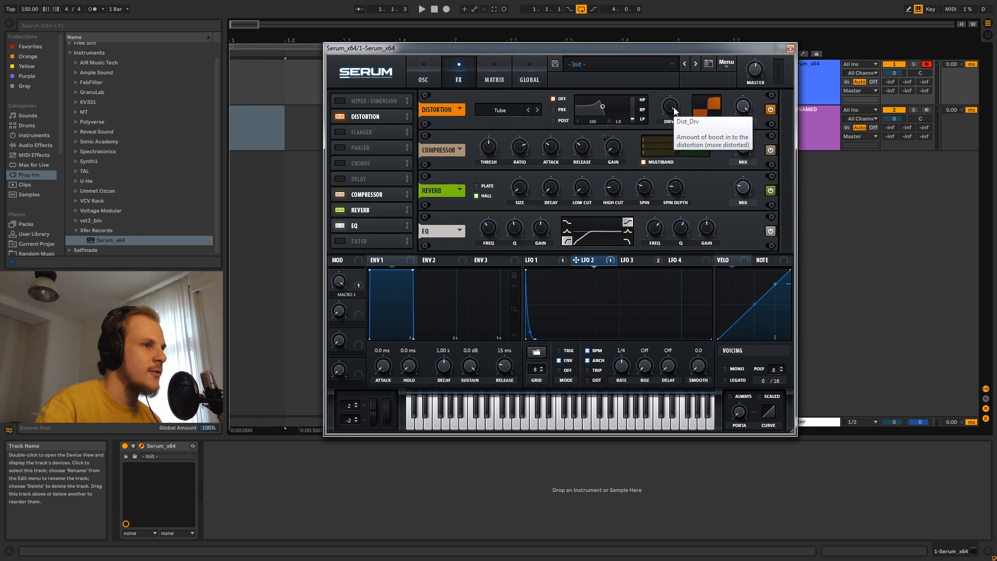
{"action": "left_click_drag", "start_coordinate": [673, 110], "coordinate": [669, 130]}
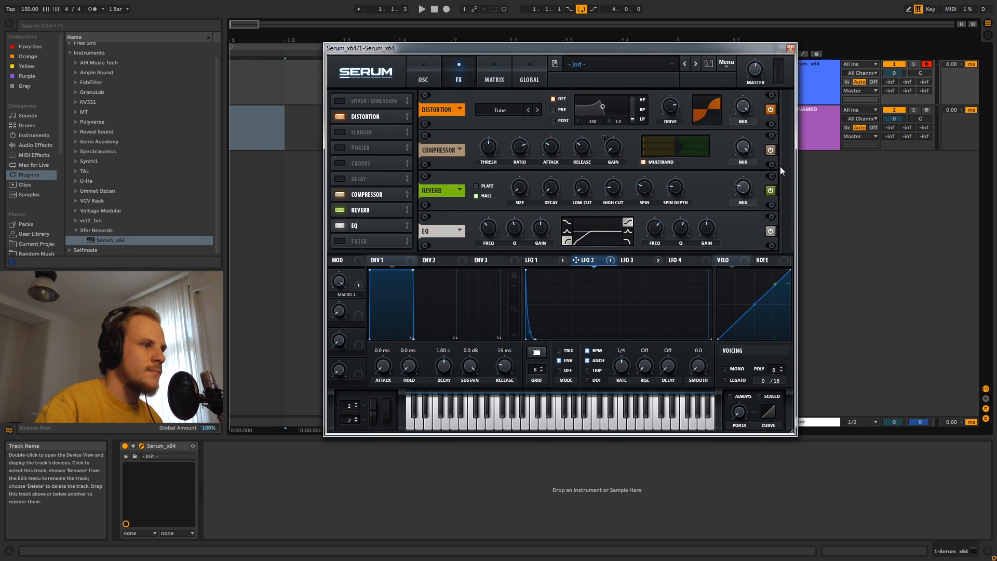
Check LFO 3's modulation of the compressor gain, and compare the sound with the reverb and the EQ bypassed.
{"action": "left_click", "coordinate": [637, 261]}
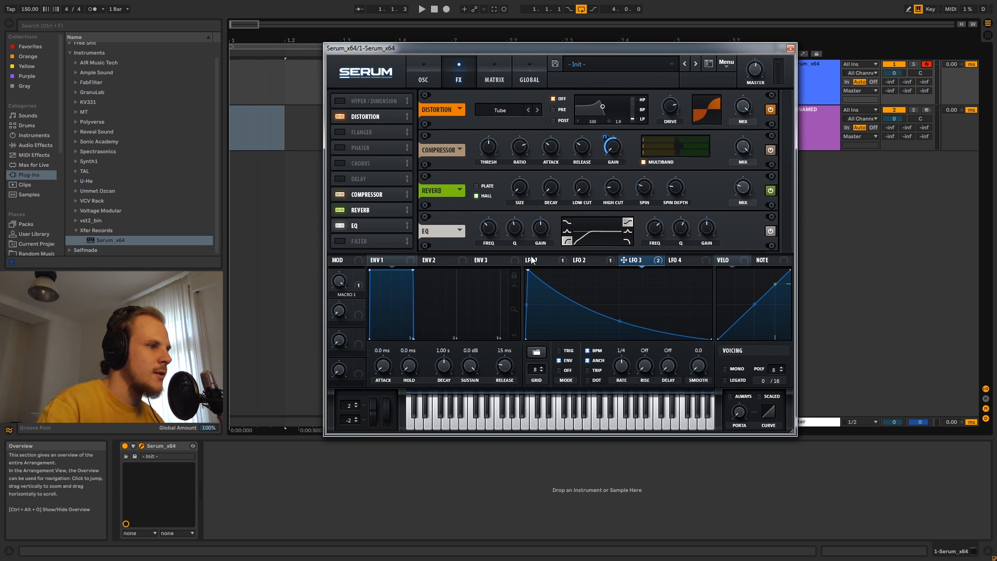
{"action": "left_click", "coordinate": [771, 190]}
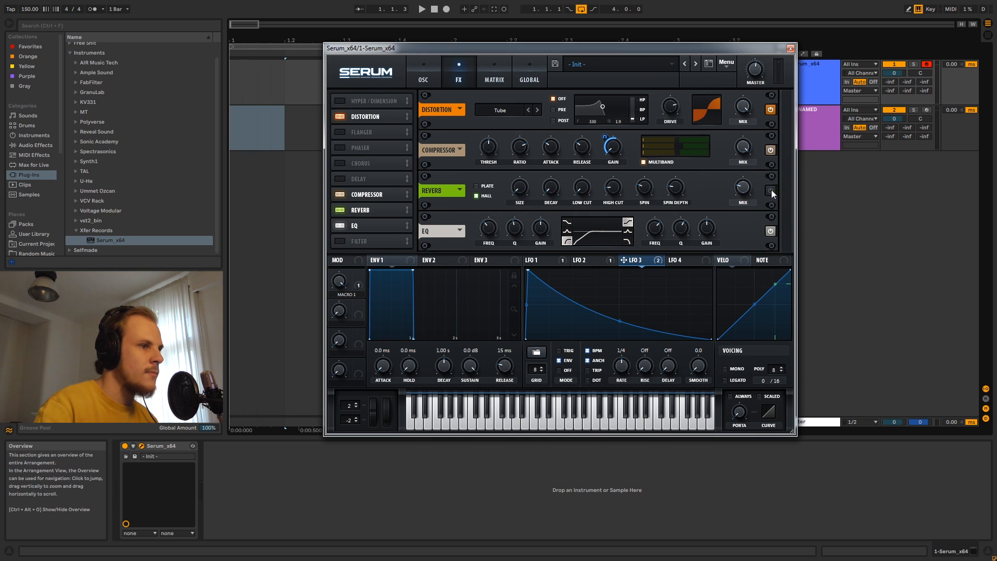
{"action": "left_click", "coordinate": [771, 190]}
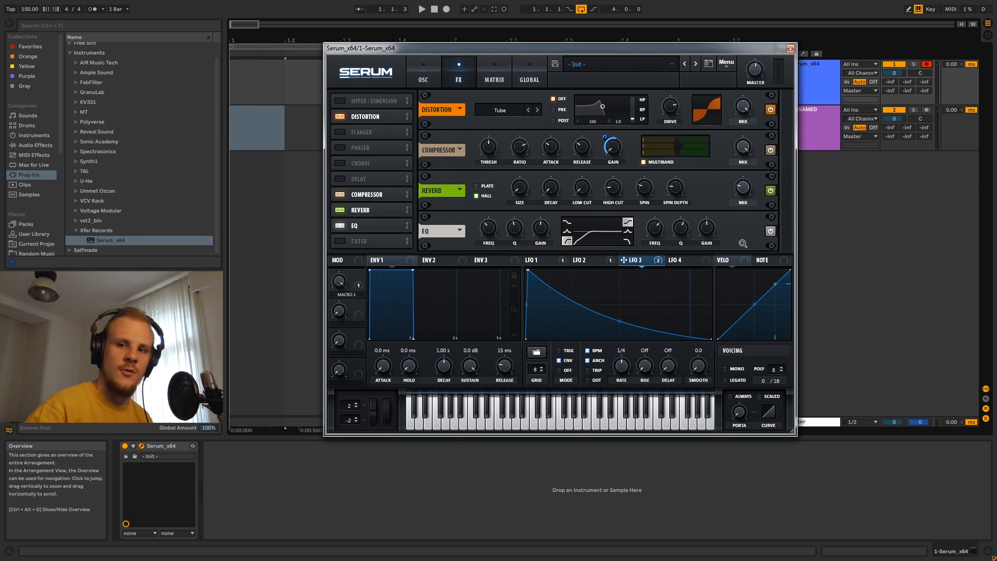
{"action": "left_click", "coordinate": [772, 231]}
{"action": "key", "text": "g"}
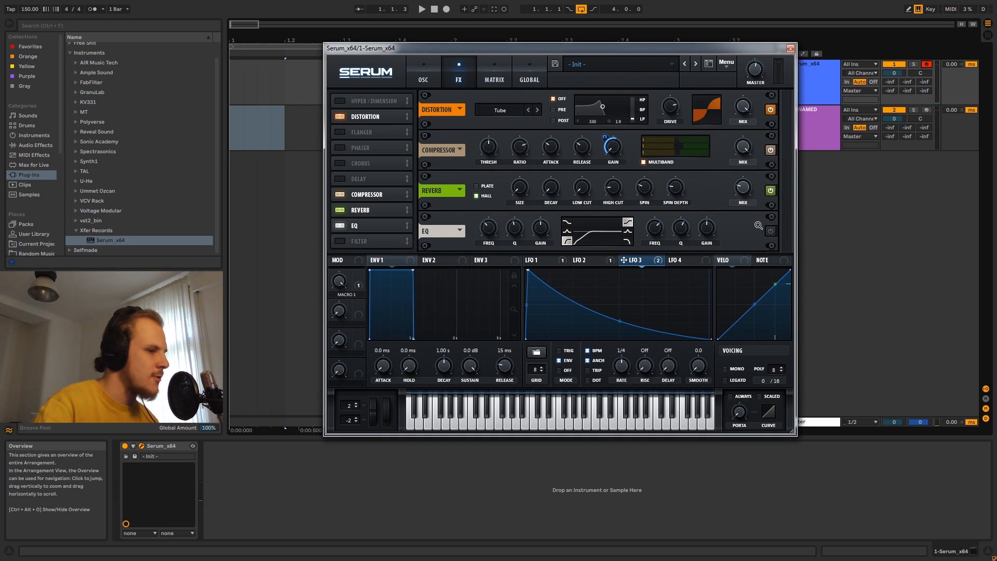
{"action": "left_click", "coordinate": [771, 231]}
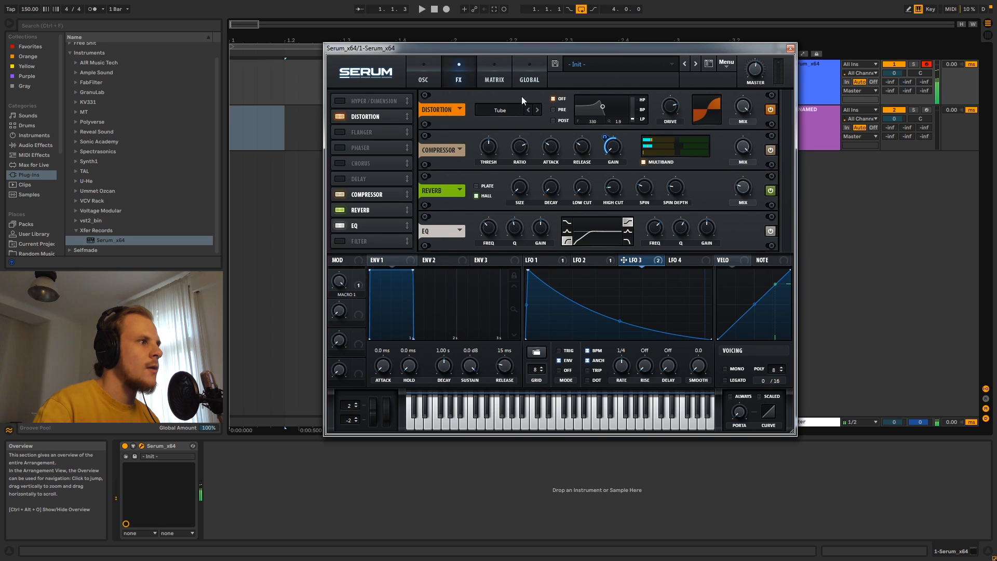
Close the Serum window and insert an empty MIDI clip from 1.1.1 to 1.2.2 on the Serum track.
{"action": "left_click", "coordinate": [429, 75]}
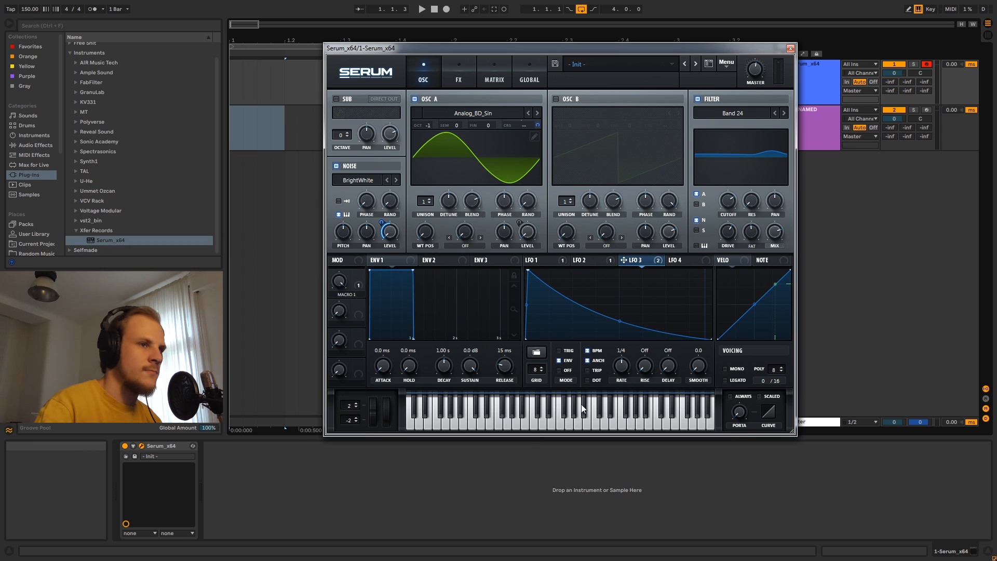
{"action": "left_click", "coordinate": [790, 49]}
{"action": "left_click_drag", "start_coordinate": [297, 70], "coordinate": [208, 73]}
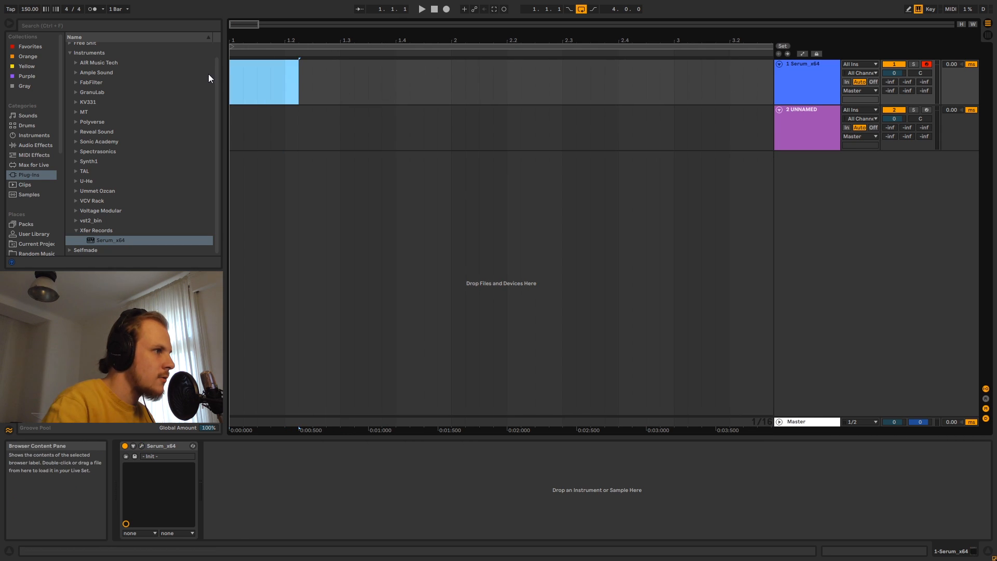
{"action": "key", "text": "ctrl+shift+m"}
{"action": "left_click", "coordinate": [256, 496]}
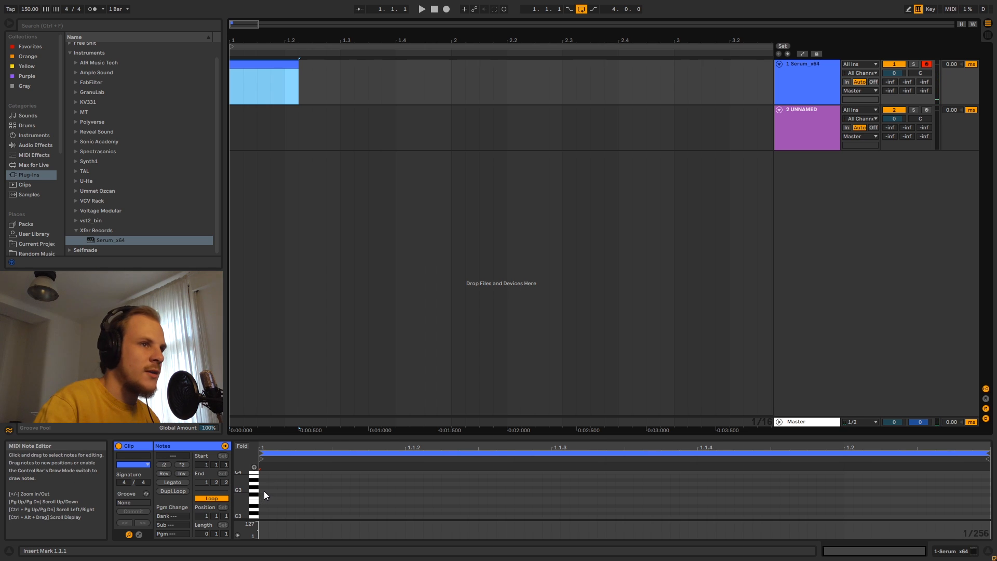
Reopen Serum on its effects page and shift the computer MIDI keyboard up to the C4 to D5 octave.
{"action": "left_click", "coordinate": [800, 80]}
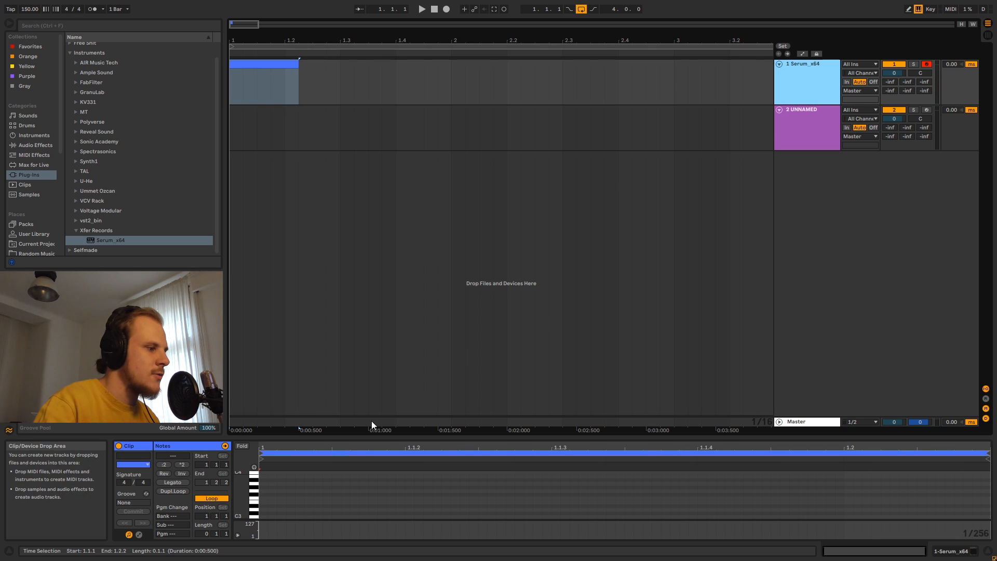
{"action": "left_click", "coordinate": [258, 516]}
{"action": "scroll", "coordinate": [259, 505], "scroll_direction": "down", "scroll_amount": 2}
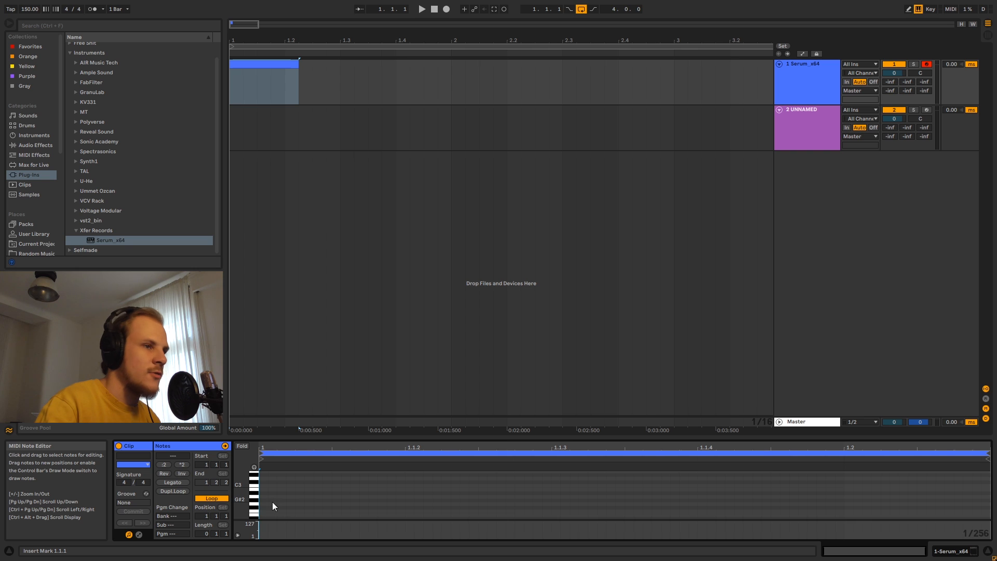
{"action": "left_click", "coordinate": [795, 80]}
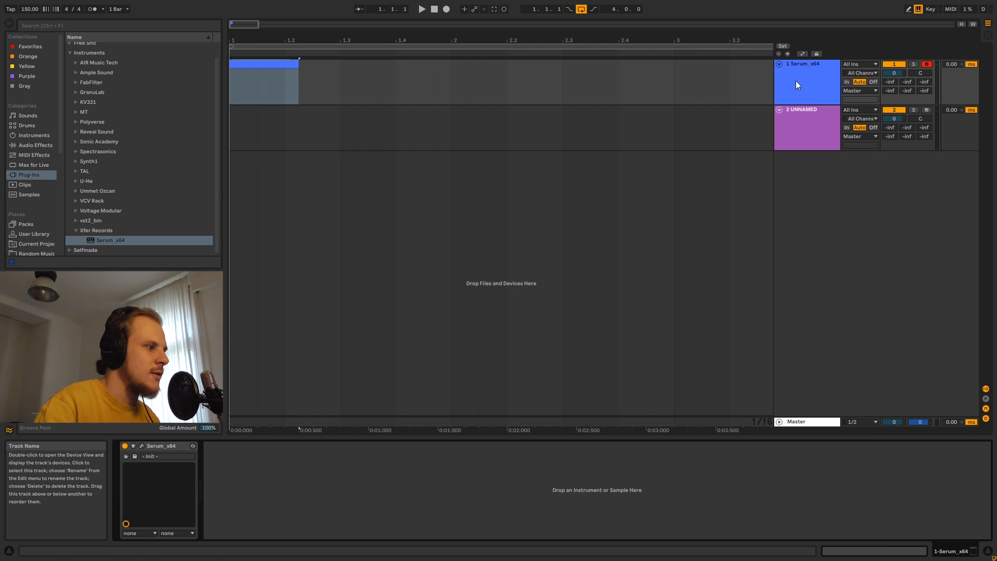
{"action": "left_click", "coordinate": [141, 446]}
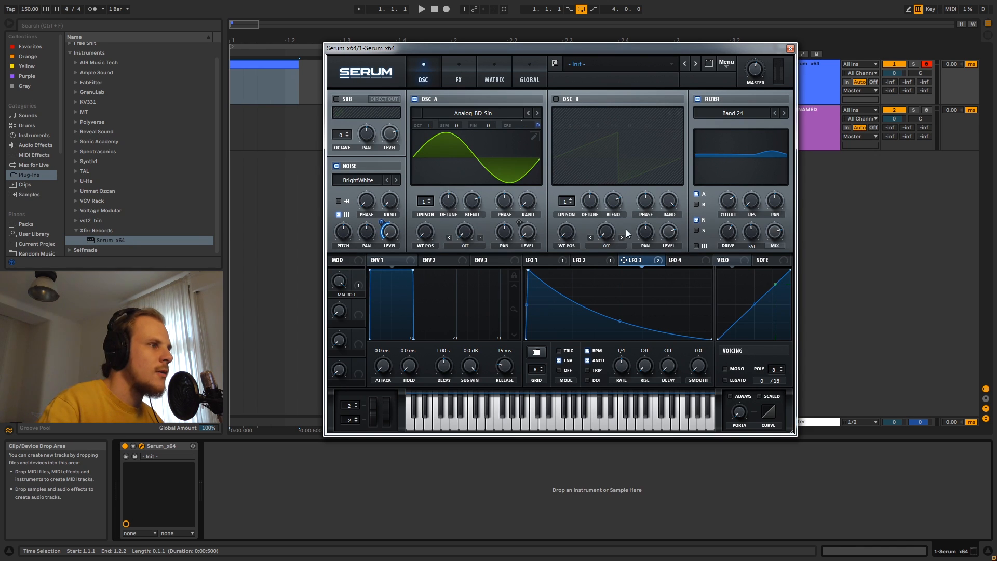
{"action": "left_click", "coordinate": [460, 79]}
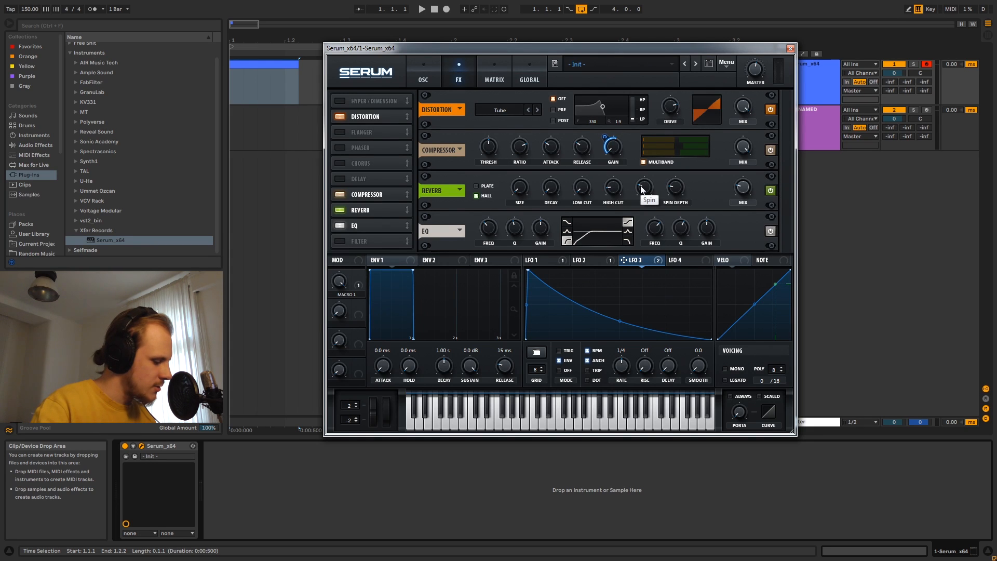
{"action": "key", "text": "x"}
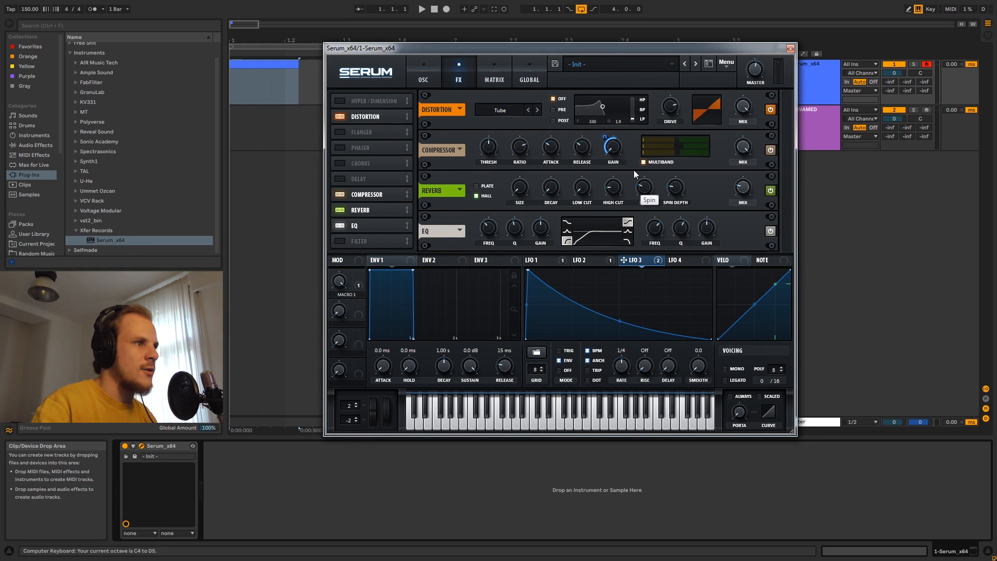
Audition the patch with a few G-key notes and shift the computer MIDI keyboard down to the C3 to D4 octave.
{"action": "key", "text": "g"}
{"action": "key", "text": "g"}
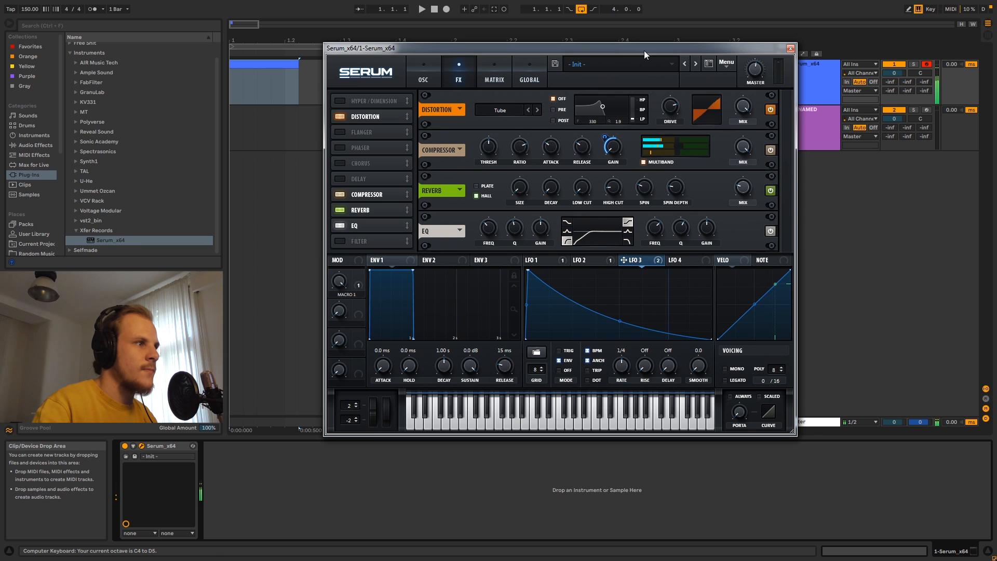
{"action": "key", "text": "z"}
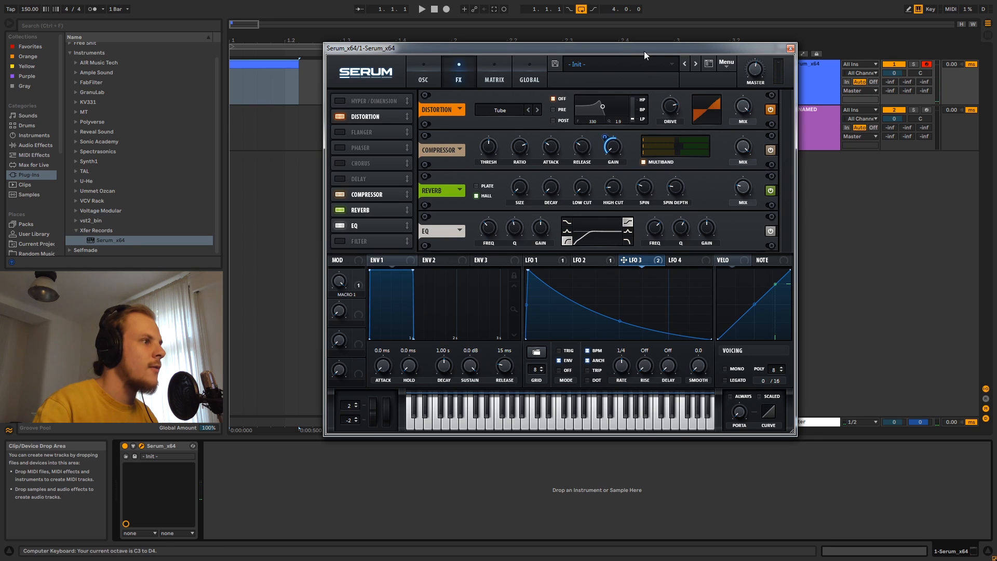
Review the patch's oscillator, noise and effects settings, and inspect the curves of LFO 1 and LFO 2.
{"action": "left_click", "coordinate": [423, 74]}
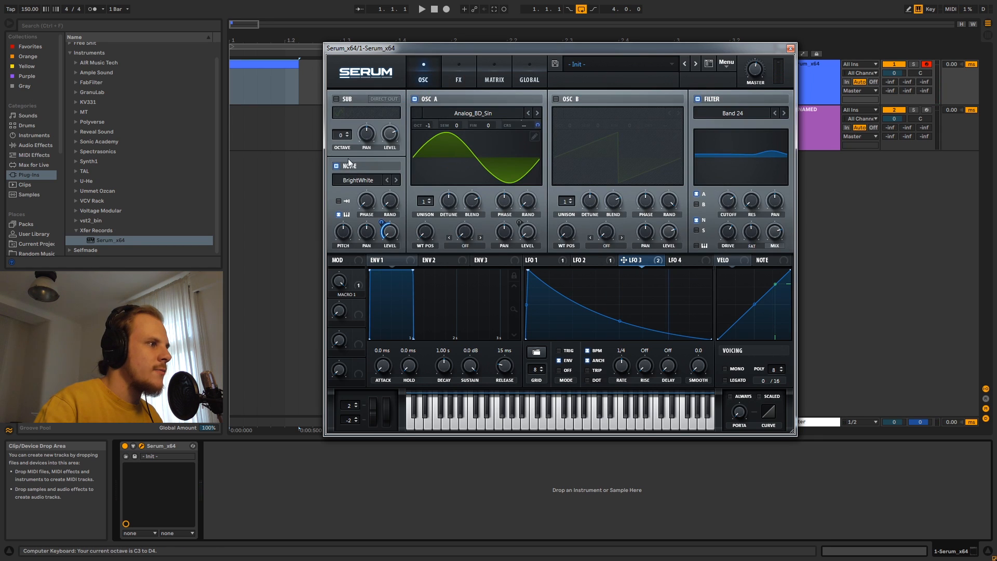
{"action": "left_click", "coordinate": [452, 84]}
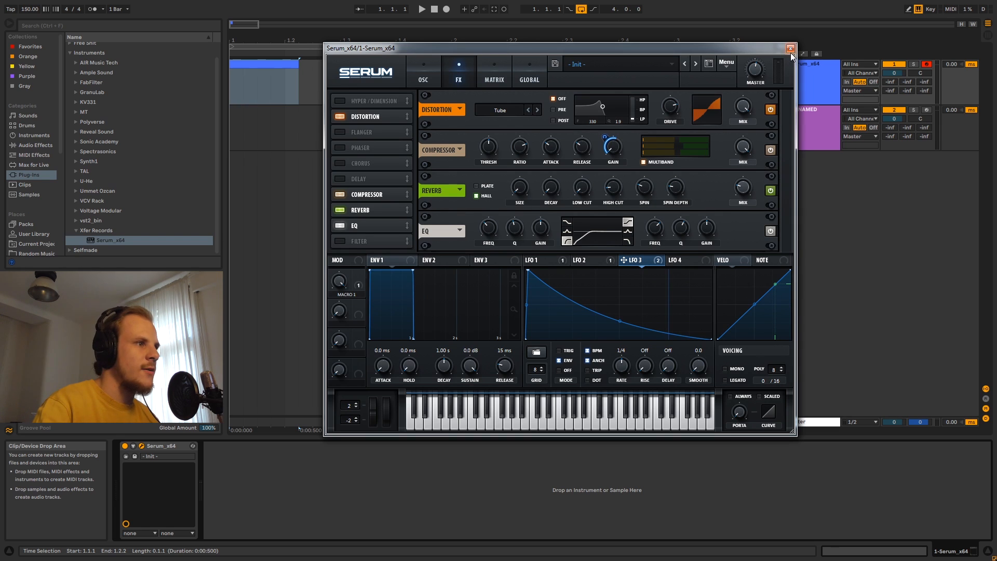
{"action": "left_click", "coordinate": [423, 77]}
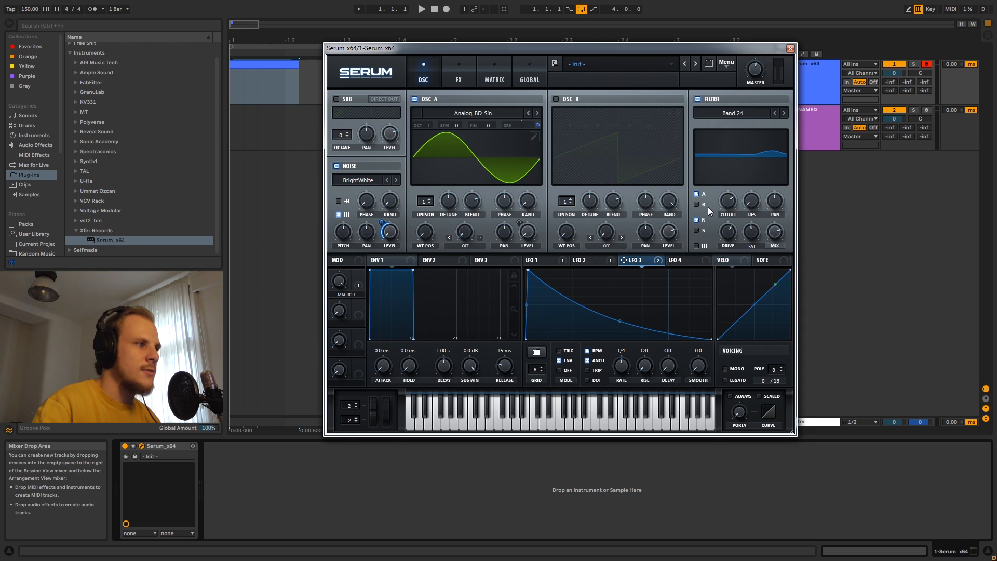
{"action": "left_click", "coordinate": [580, 260]}
{"action": "left_click", "coordinate": [543, 260]}
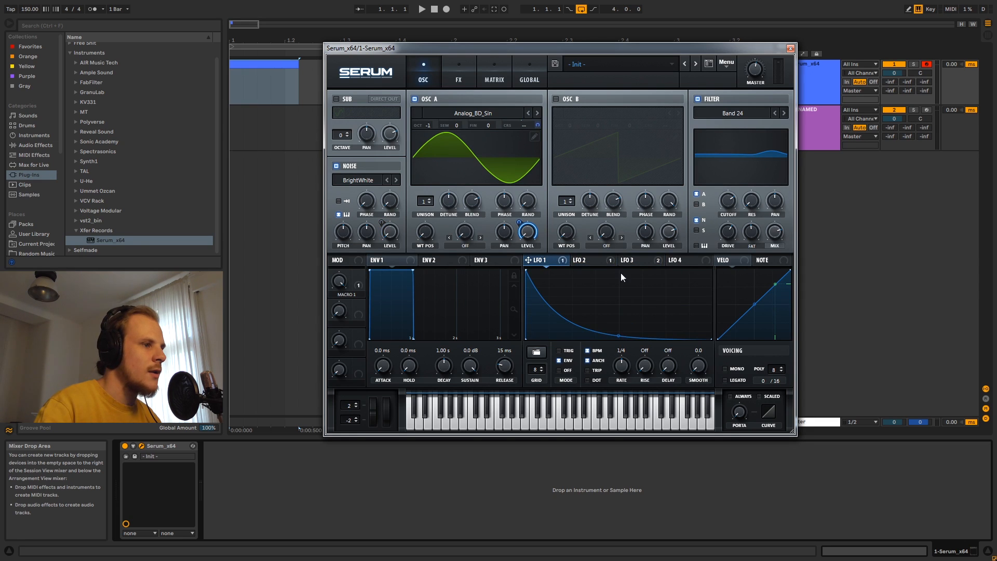
{"action": "left_click", "coordinate": [599, 262]}
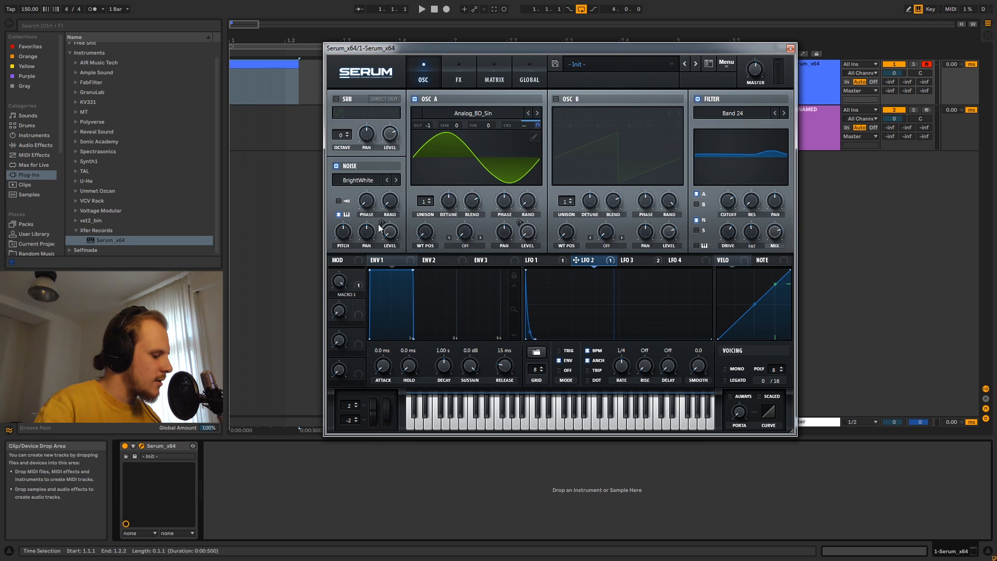
Switch from the first Serum to the second track, arm it for recording and open its Serum instrument.
{"action": "left_click", "coordinate": [790, 48]}
{"action": "left_click", "coordinate": [797, 111]}
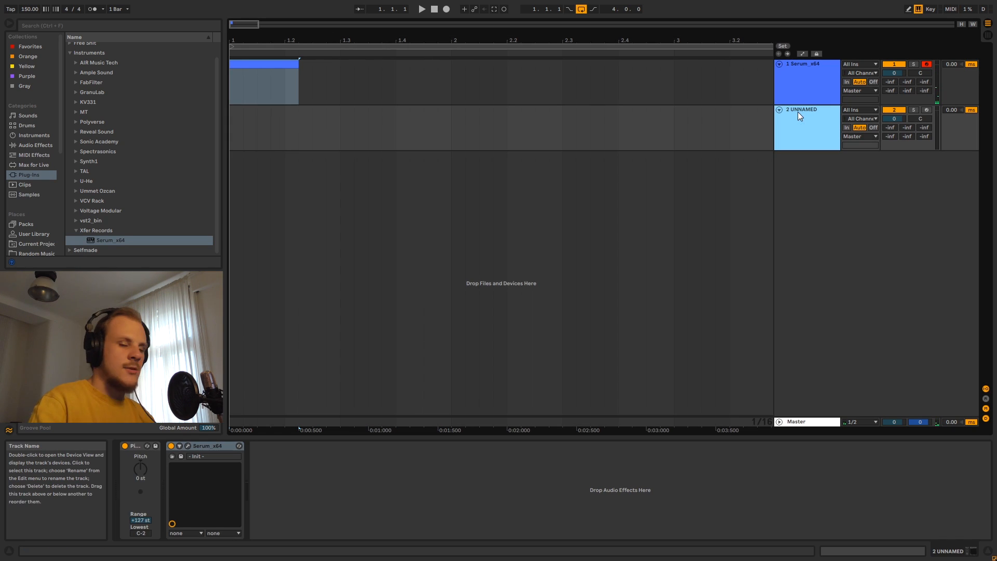
{"action": "left_click", "coordinate": [926, 110]}
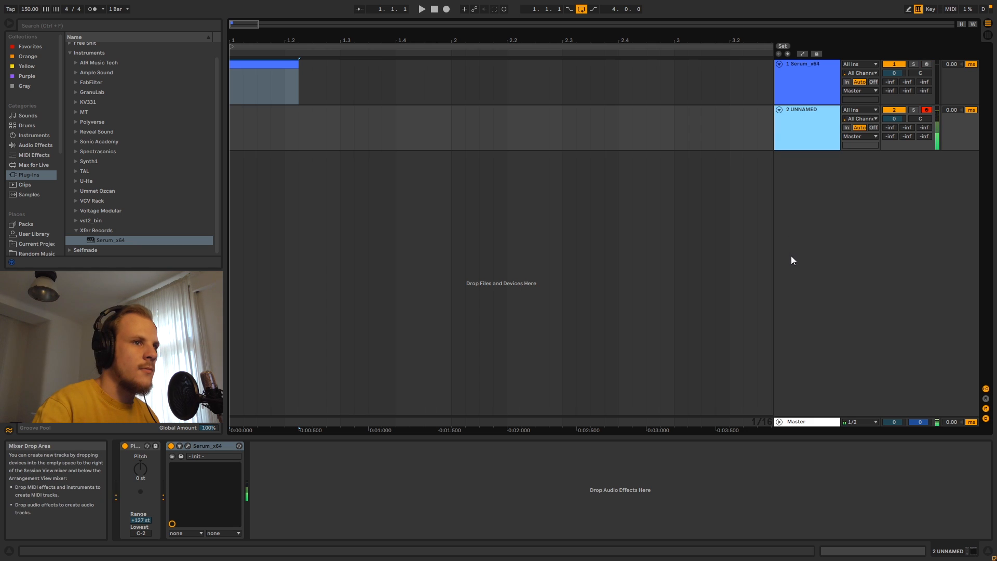
{"action": "left_click", "coordinate": [188, 446]}
Check the second Serum's effects, and choose the Analog noise ARP white for its noise oscillator.
{"action": "left_click", "coordinate": [462, 92]}
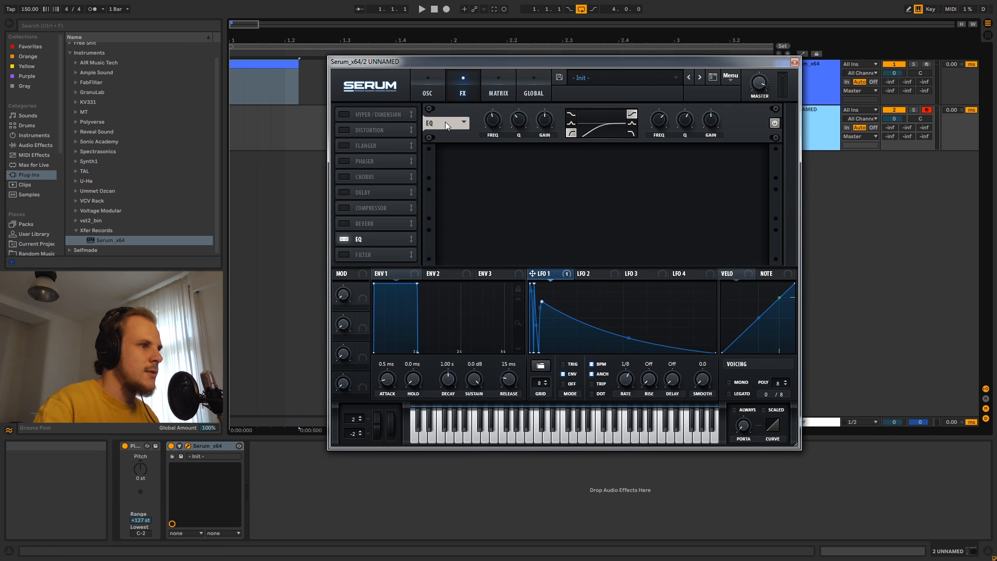
{"action": "left_click", "coordinate": [439, 91]}
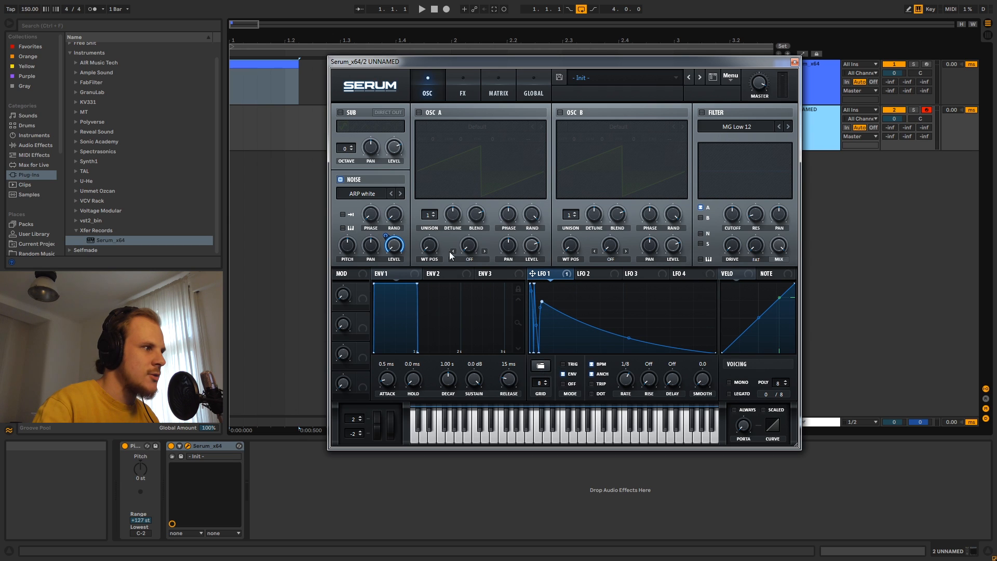
{"action": "left_click", "coordinate": [360, 194]}
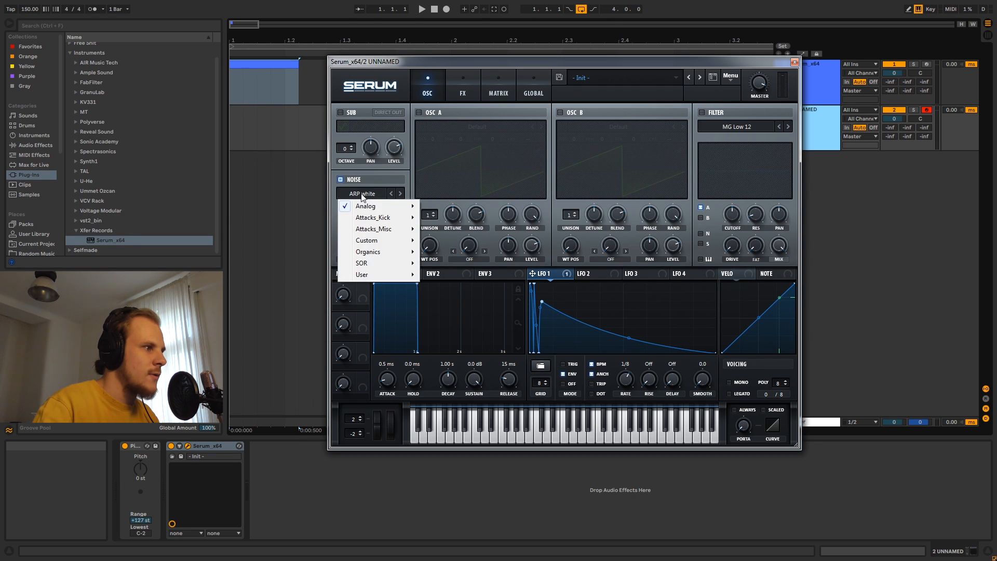
{"action": "mouse_move", "coordinate": [389, 206]}
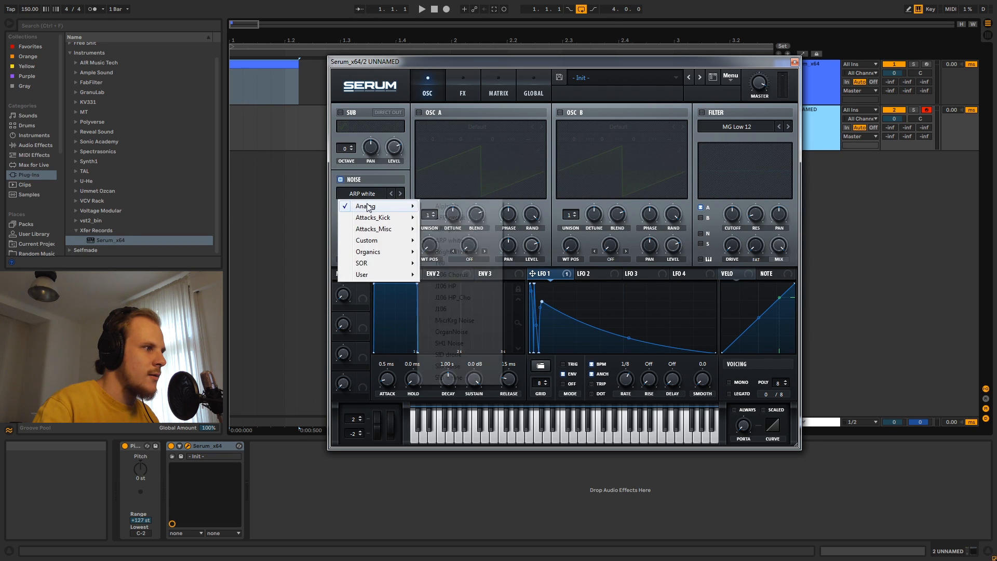
{"action": "left_click", "coordinate": [462, 243]}
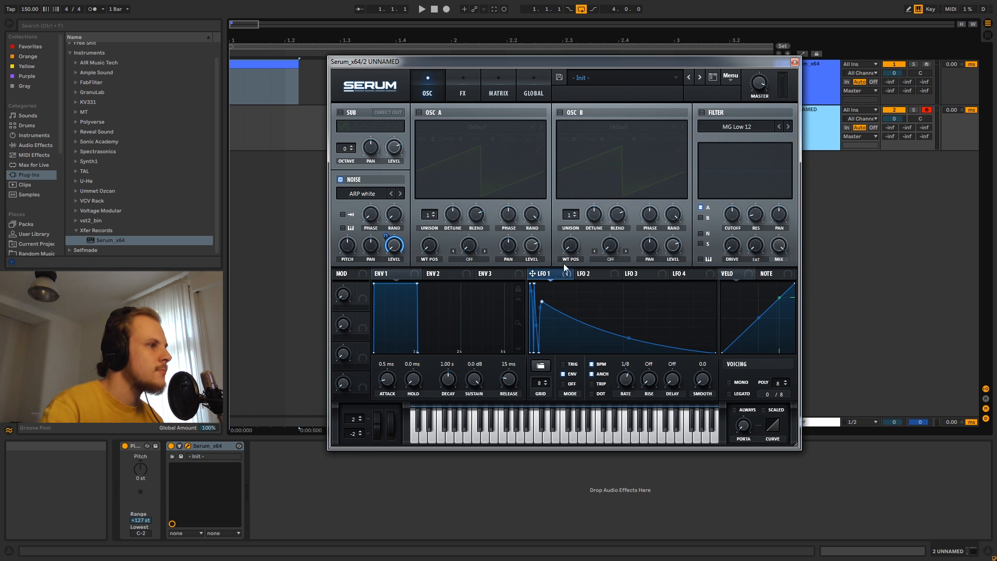
Play test notes with the second Serum's EQ bypassed, and re-enable the EQ for comparison.
{"action": "left_click", "coordinate": [462, 92]}
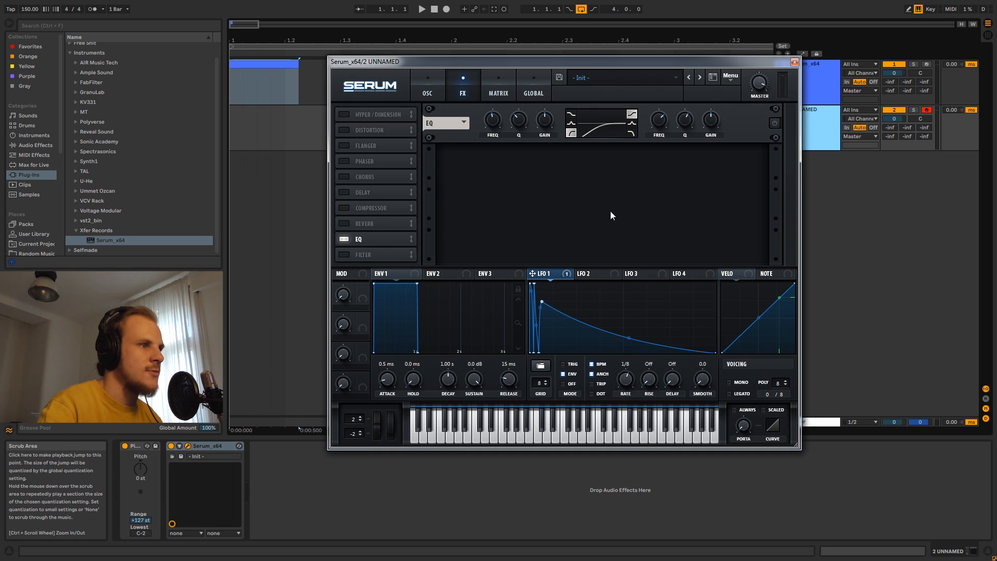
{"action": "key", "text": "g"}
{"action": "key", "text": "g"}
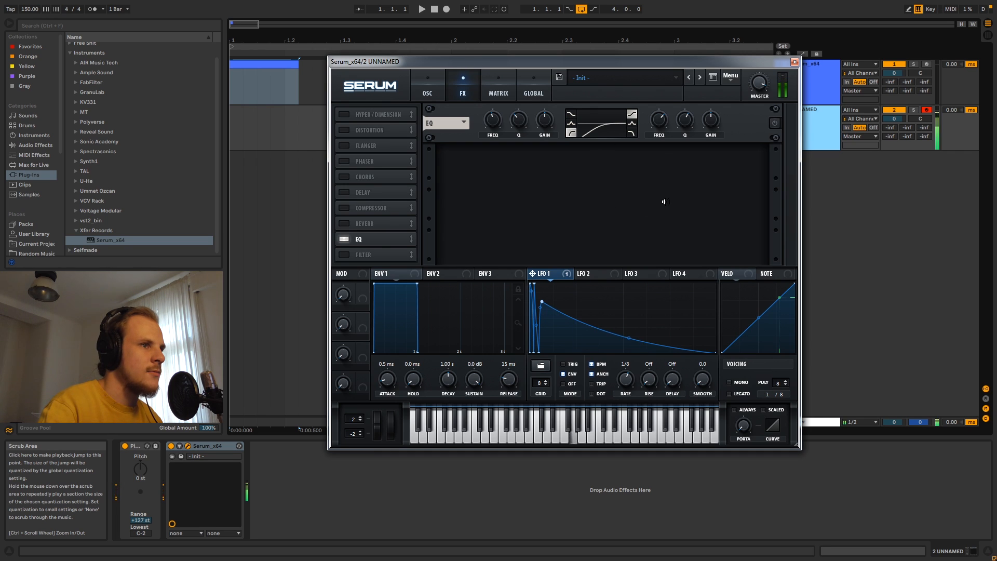
{"action": "left_click", "coordinate": [775, 123]}
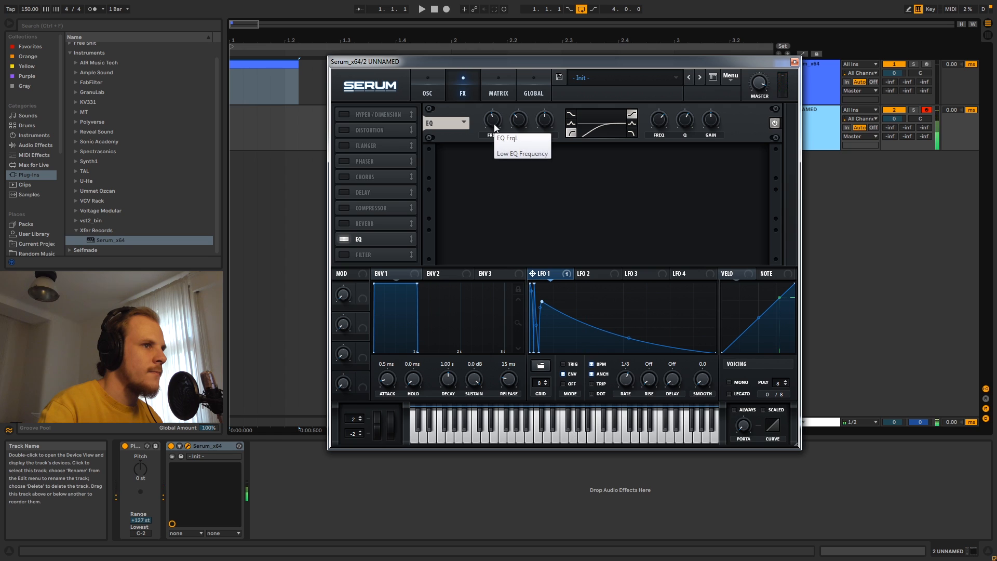
Raise the EQ's low-band frequency slightly, and try a low-band Q of about 67% before lowering it again.
{"action": "left_click_drag", "start_coordinate": [494, 128], "coordinate": [502, 121]}
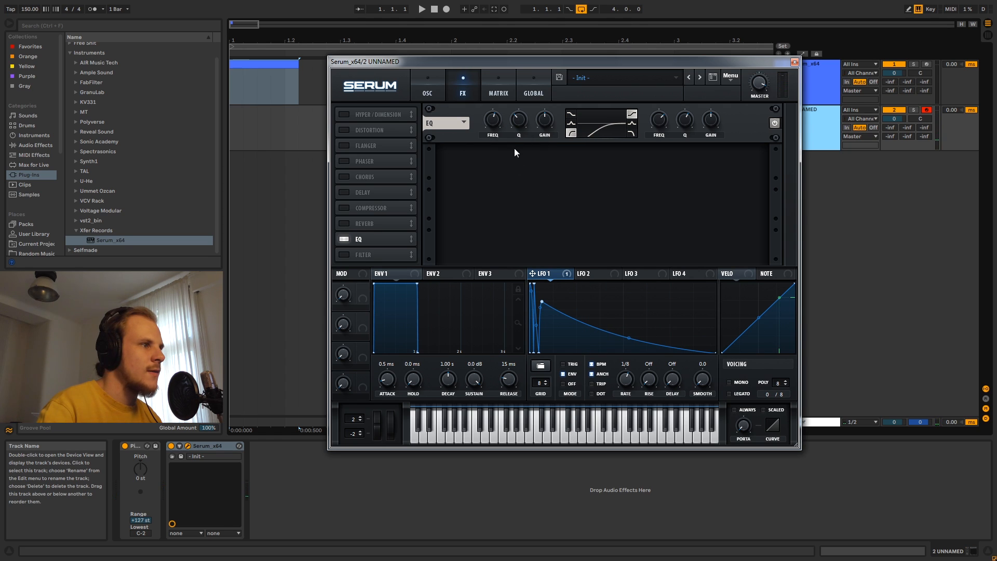
{"action": "mouse_move", "coordinate": [521, 124]}
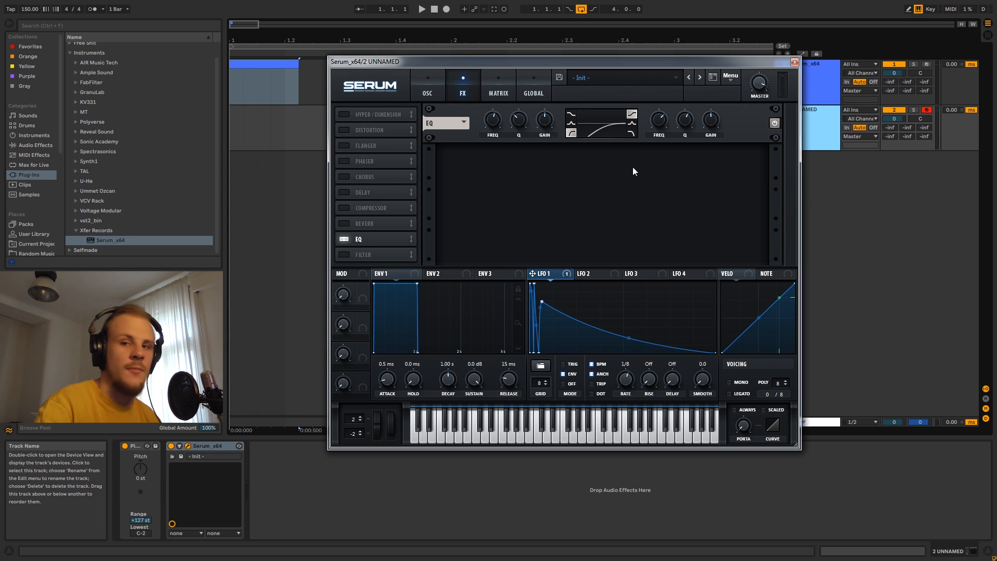
{"action": "mouse_move", "coordinate": [527, 125]}
{"action": "left_mouse_down"}
{"action": "mouse_move", "coordinate": [539, 96]}
{"action": "mouse_move", "coordinate": [521, 128]}
{"action": "mouse_move", "coordinate": [498, 120]}
{"action": "mouse_move", "coordinate": [525, 116]}
{"action": "left_mouse_up"}
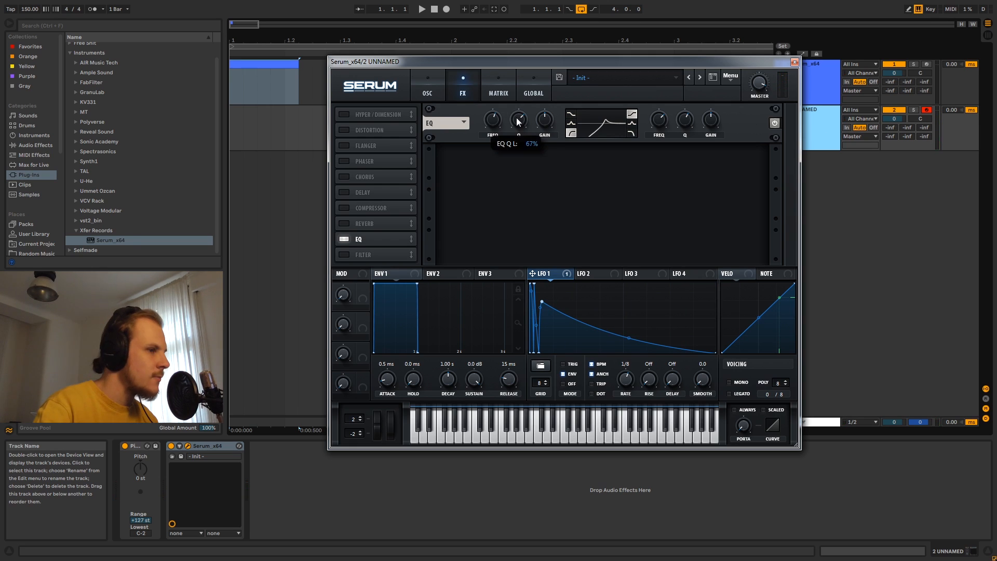
{"action": "left_click_drag", "start_coordinate": [518, 123], "coordinate": [512, 147]}
Review the noise oscillator settings against the EQ on the effects page of the second Serum.
{"action": "left_click", "coordinate": [427, 91]}
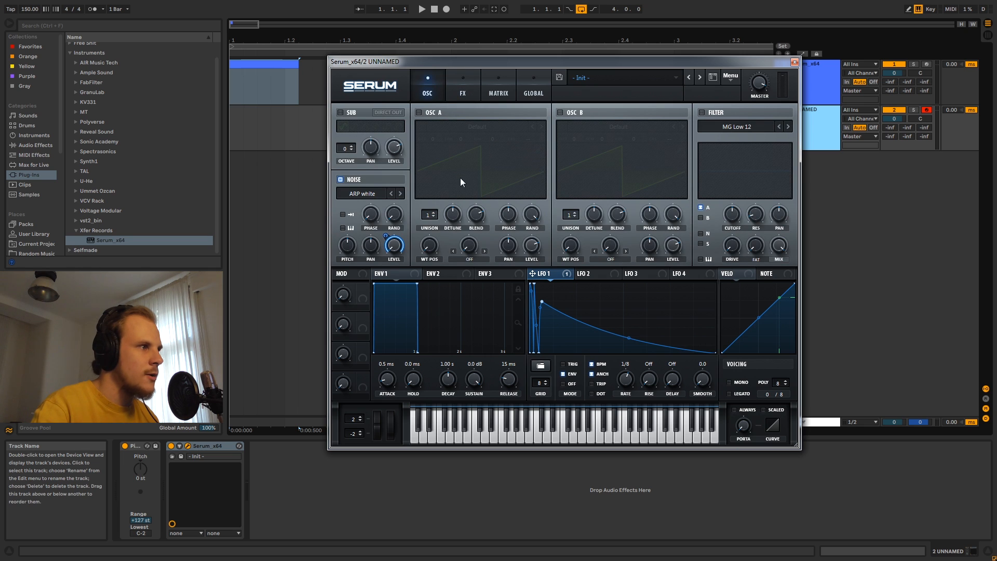
{"action": "left_click", "coordinate": [465, 93]}
{"action": "left_click", "coordinate": [430, 89]}
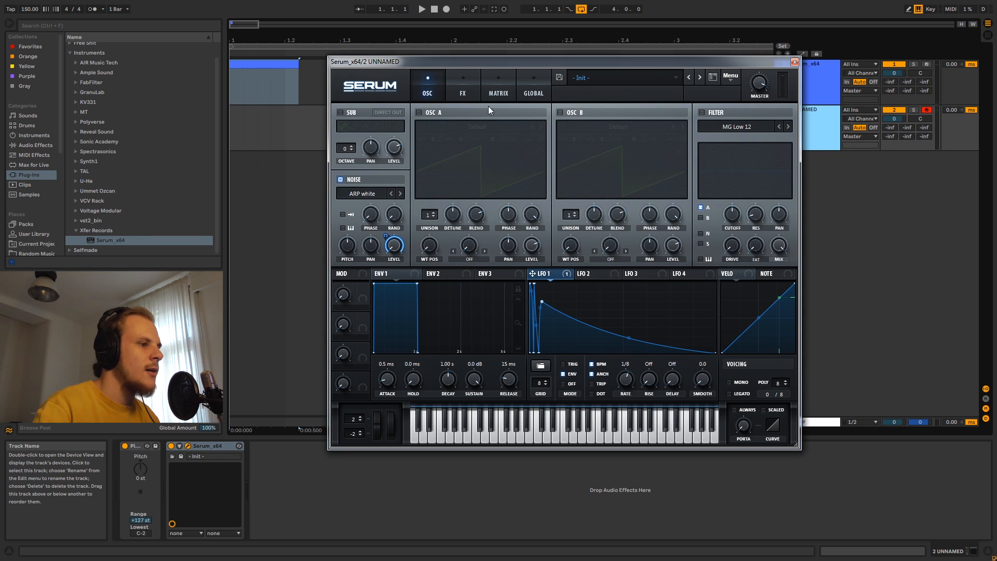
{"action": "left_click", "coordinate": [466, 91]}
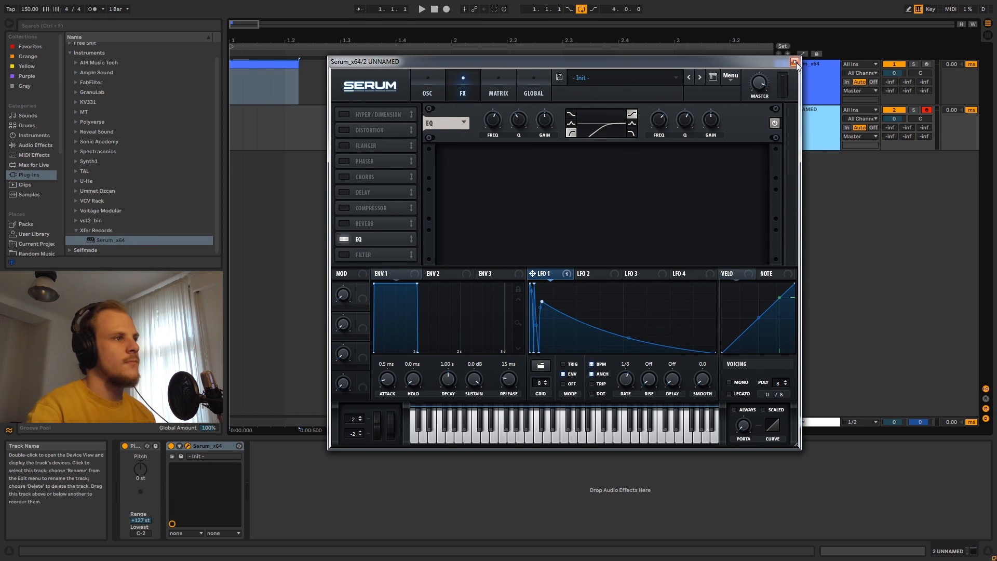